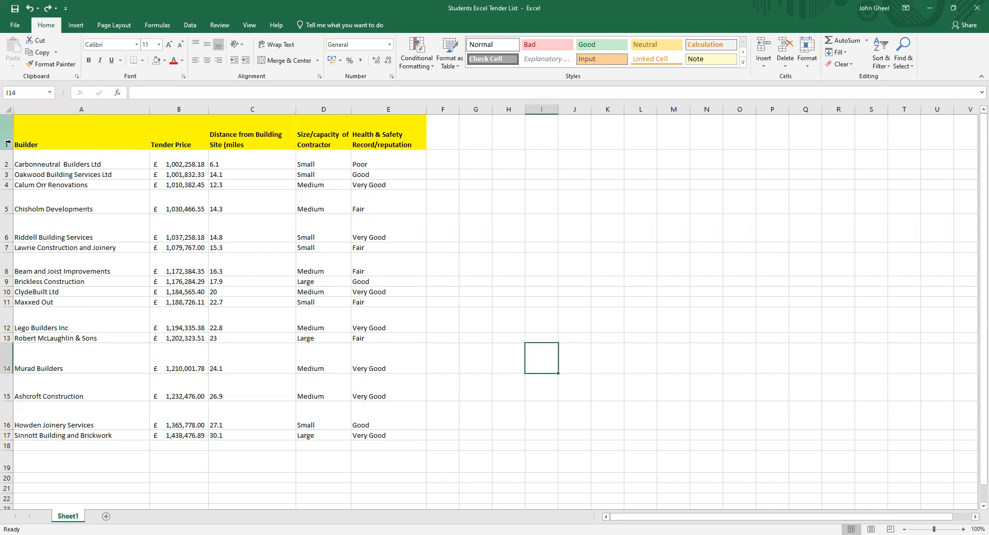
{"action": "left_click", "coordinate": [128, 137]}
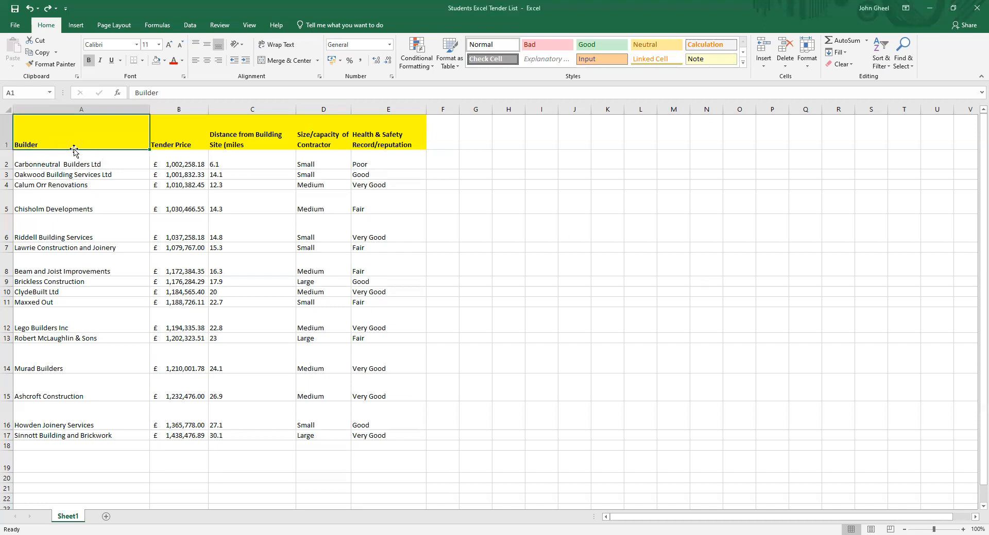
{"action": "left_click", "coordinate": [111, 186]}
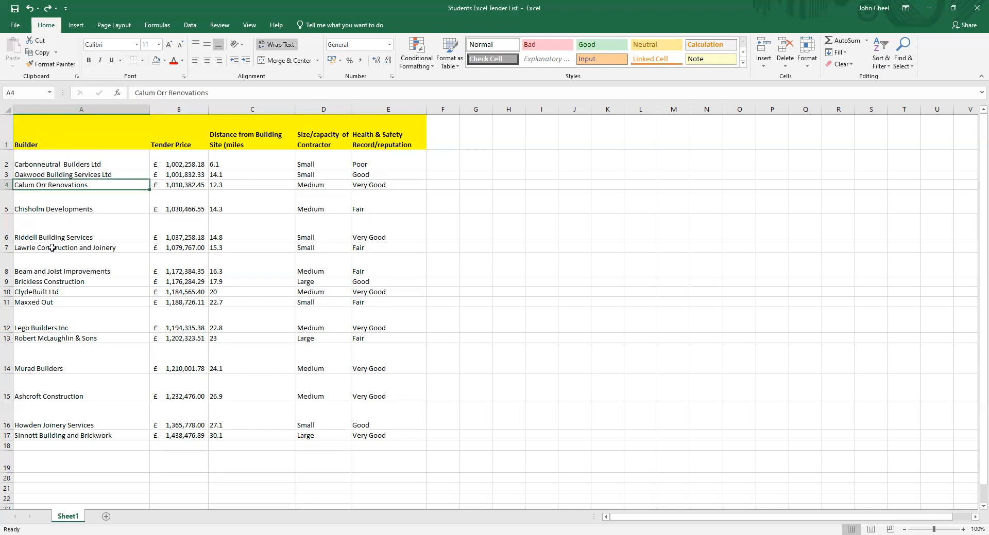
{"action": "left_click", "coordinate": [80, 209]}
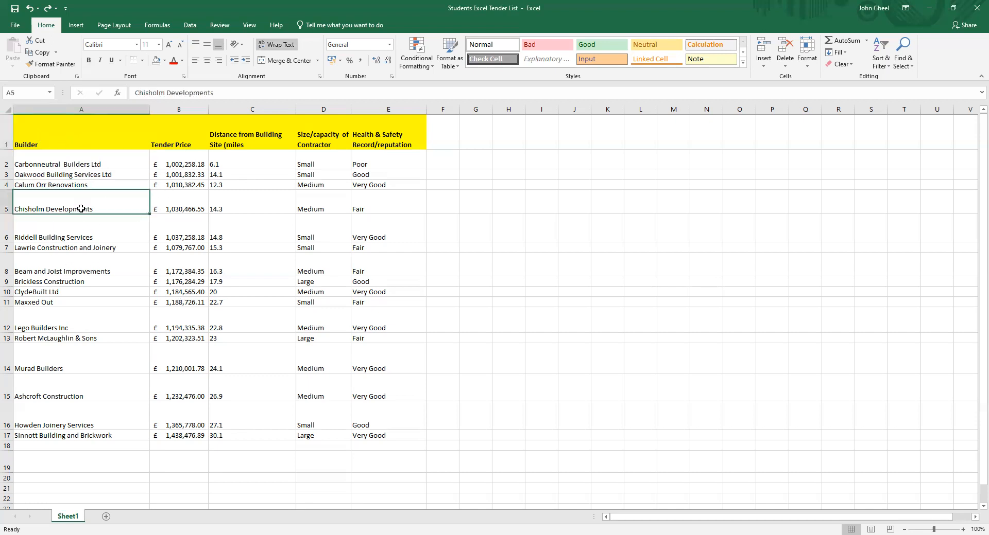
{"action": "left_click", "coordinate": [78, 304]}
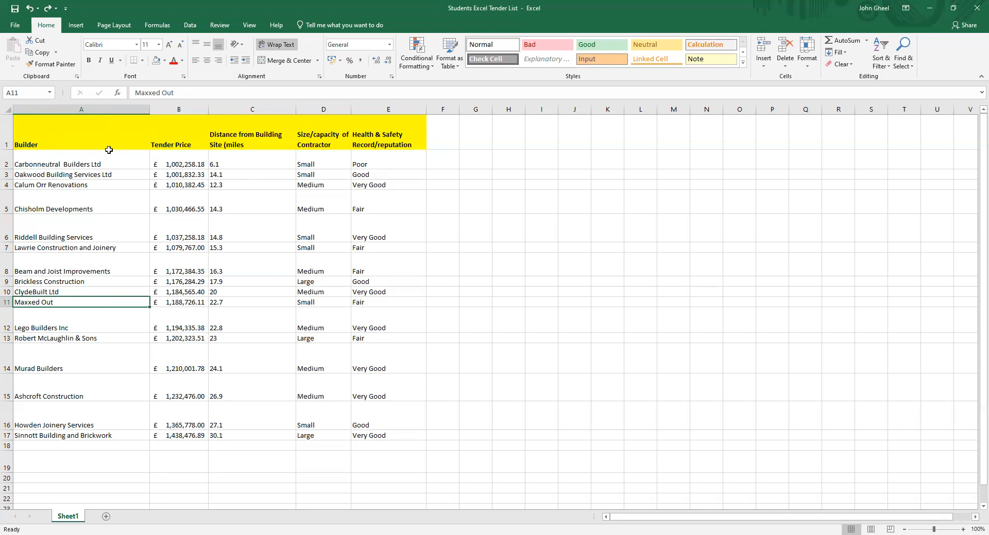
{"action": "left_click", "coordinate": [192, 26]}
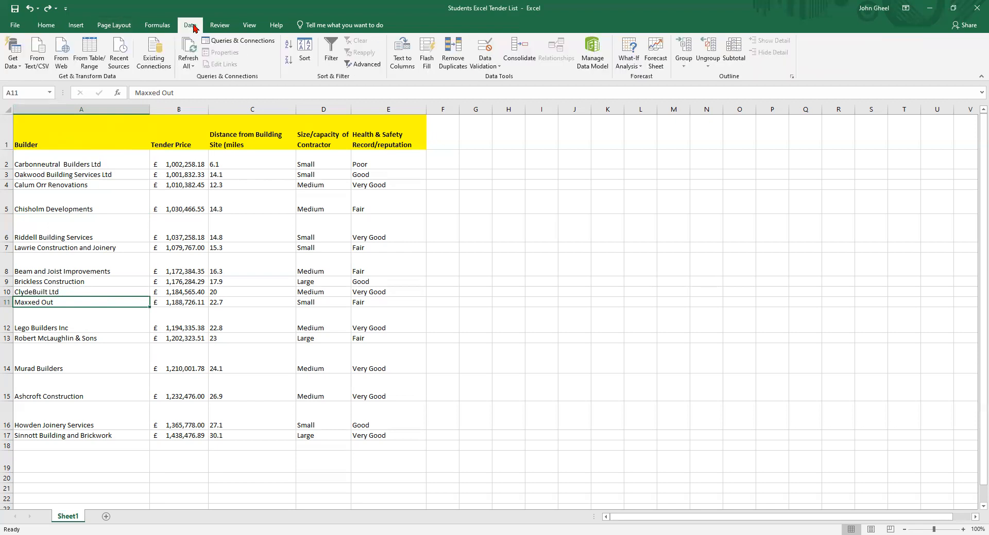
{"action": "left_click", "coordinate": [290, 46]}
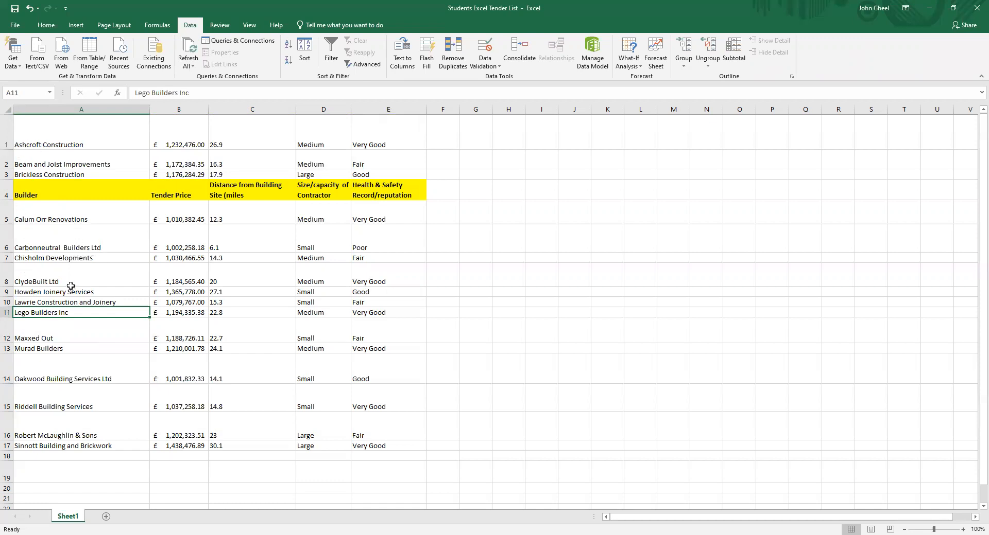
{"action": "left_click", "coordinate": [32, 13]}
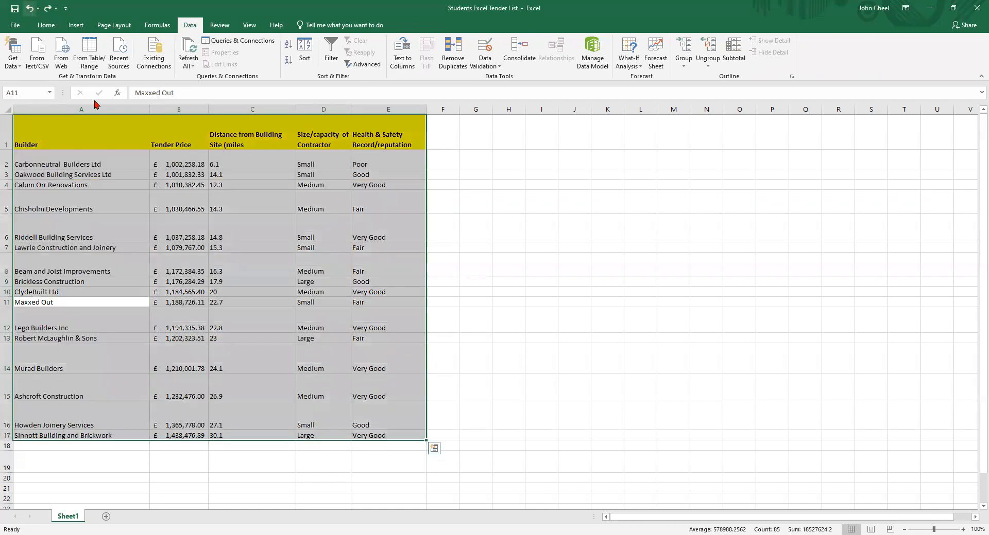
Custom-sort the whole table A1:E17, treating row 1 as headers, by Builder from A to Z
{"action": "left_click", "coordinate": [80, 234]}
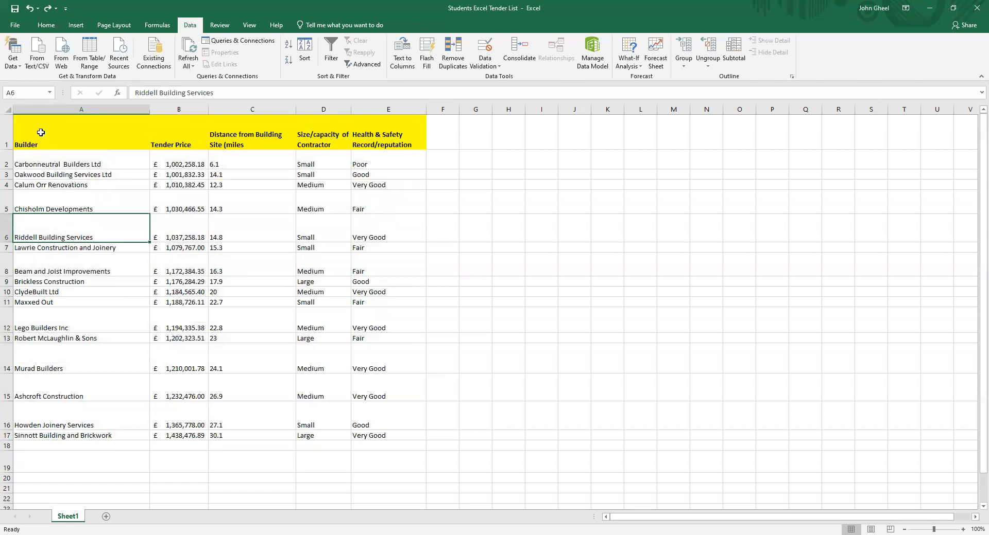
{"action": "left_click_drag", "start_coordinate": [41, 132], "coordinate": [375, 437]}
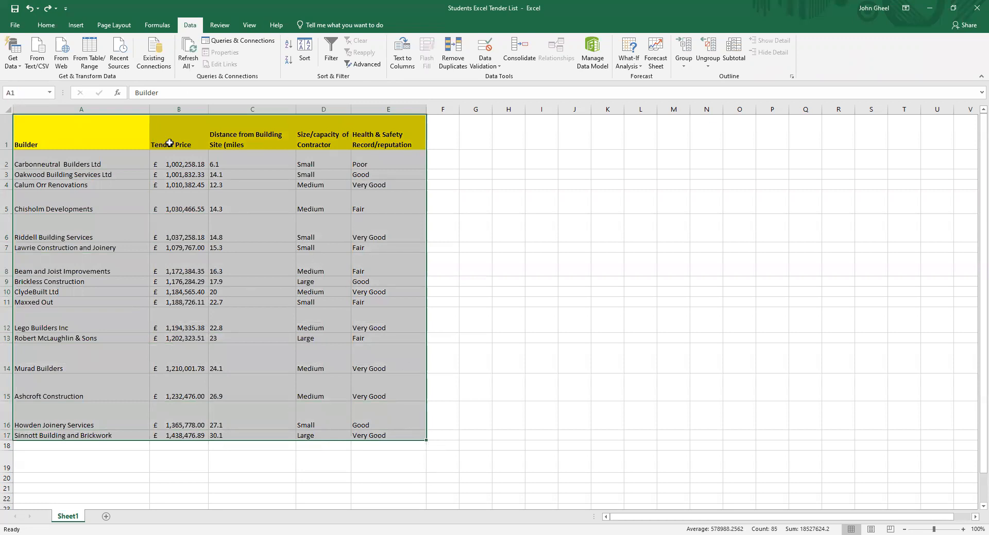
{"action": "left_click", "coordinate": [41, 27]}
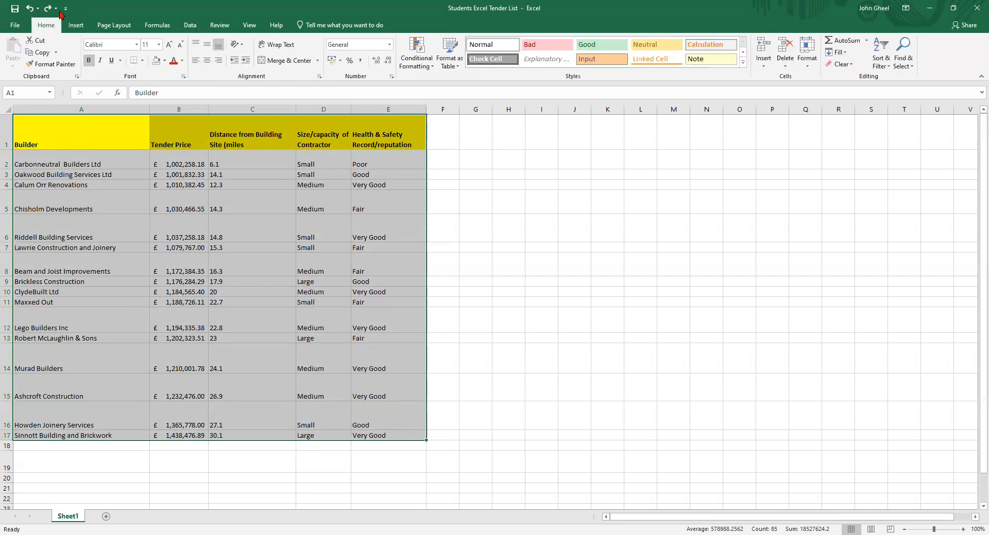
{"action": "left_click", "coordinate": [883, 69]}
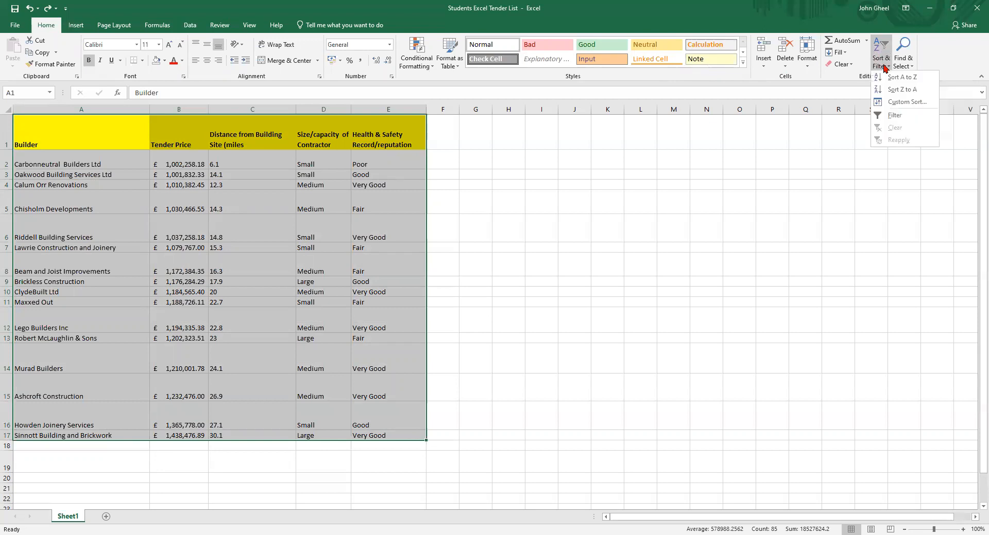
{"action": "left_click", "coordinate": [901, 103]}
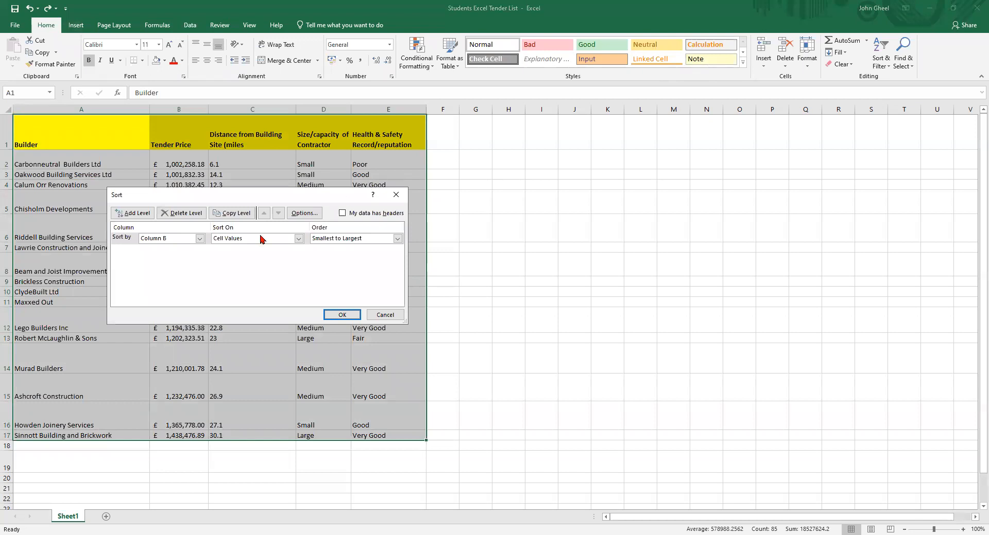
{"action": "left_click", "coordinate": [200, 239]}
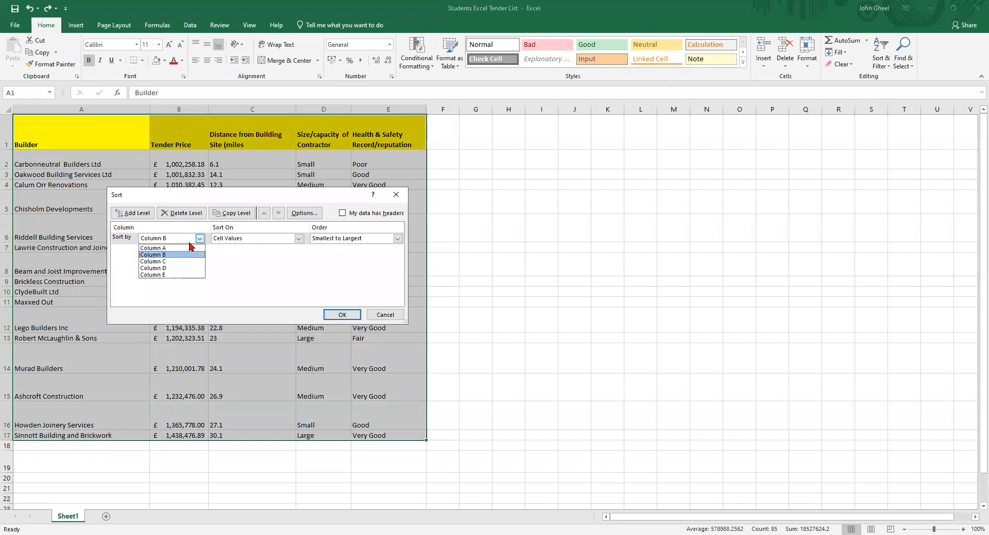
{"action": "left_click", "coordinate": [190, 248]}
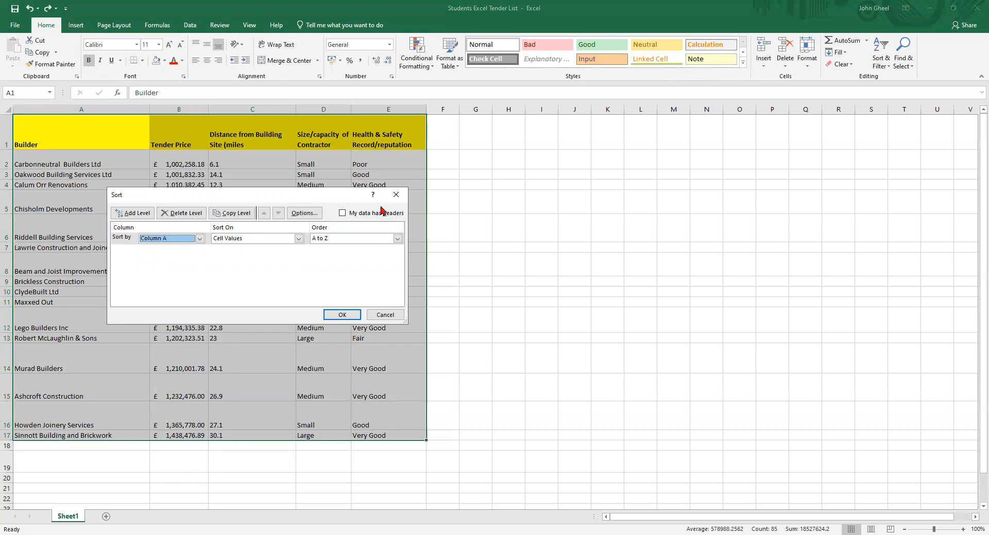
{"action": "left_click", "coordinate": [343, 213]}
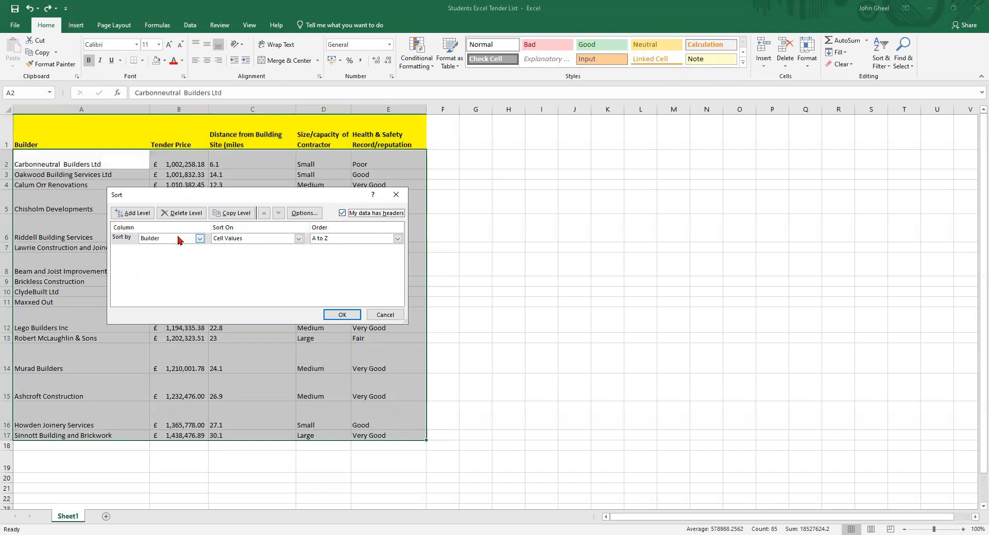
{"action": "left_click", "coordinate": [199, 239]}
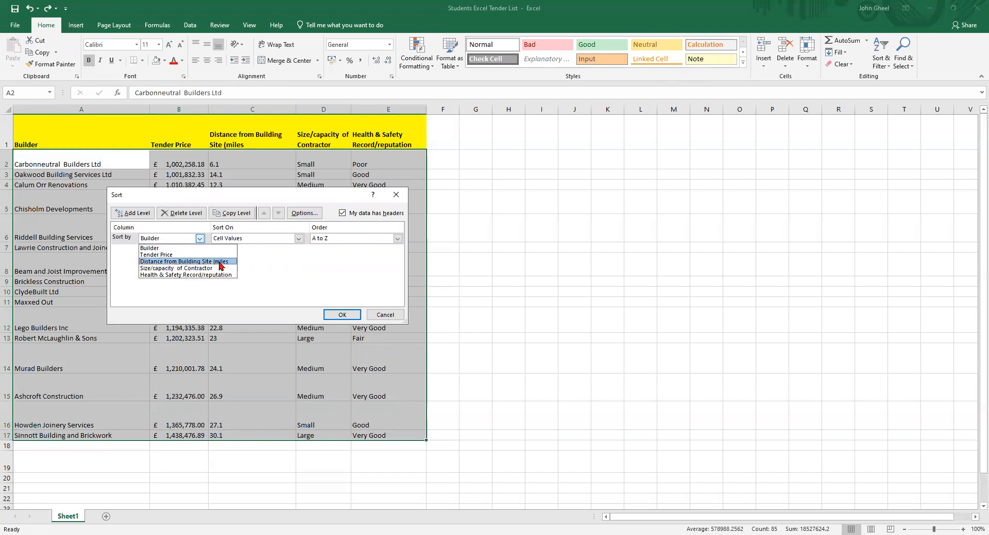
{"action": "left_click", "coordinate": [282, 266]}
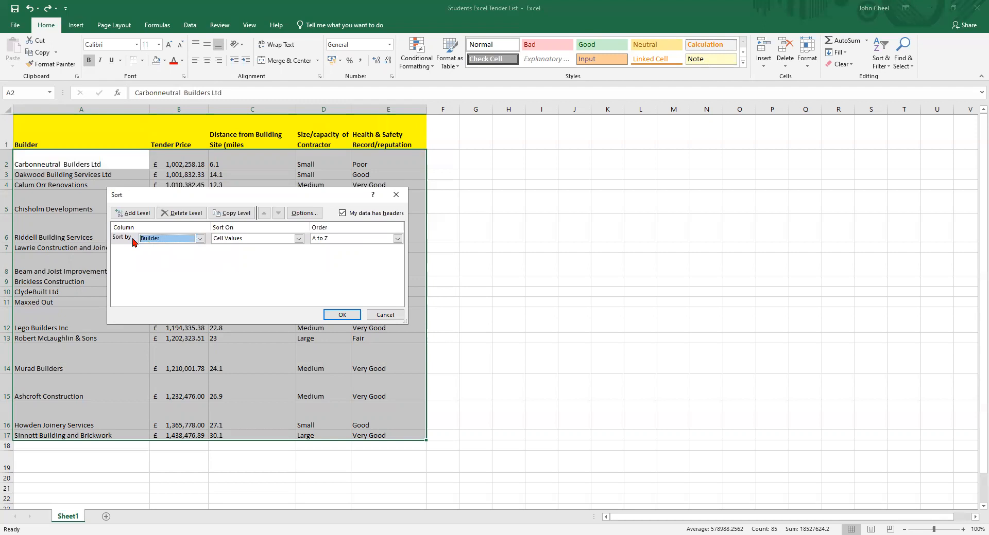
{"action": "left_click", "coordinate": [352, 312]}
{"action": "left_click", "coordinate": [342, 316]}
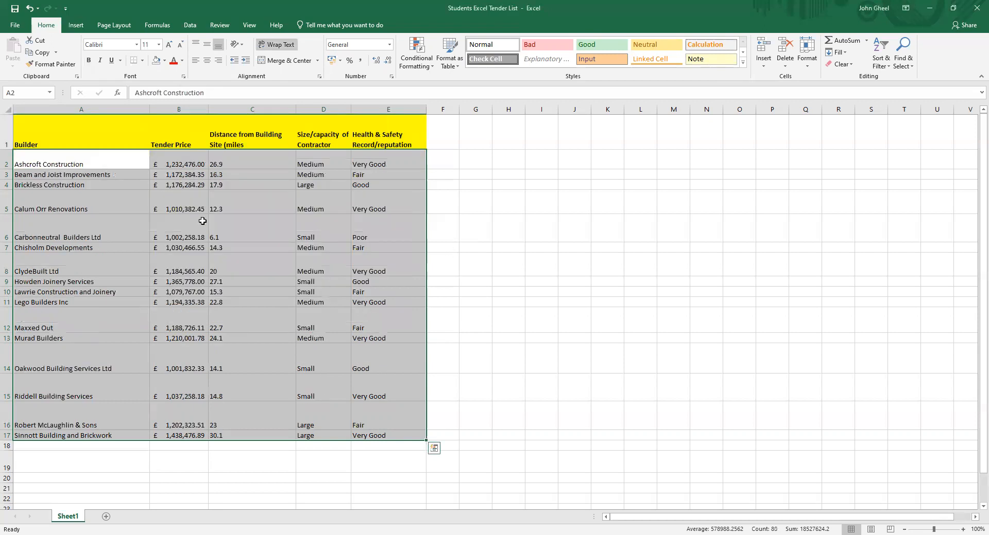
{"action": "left_click", "coordinate": [37, 161]}
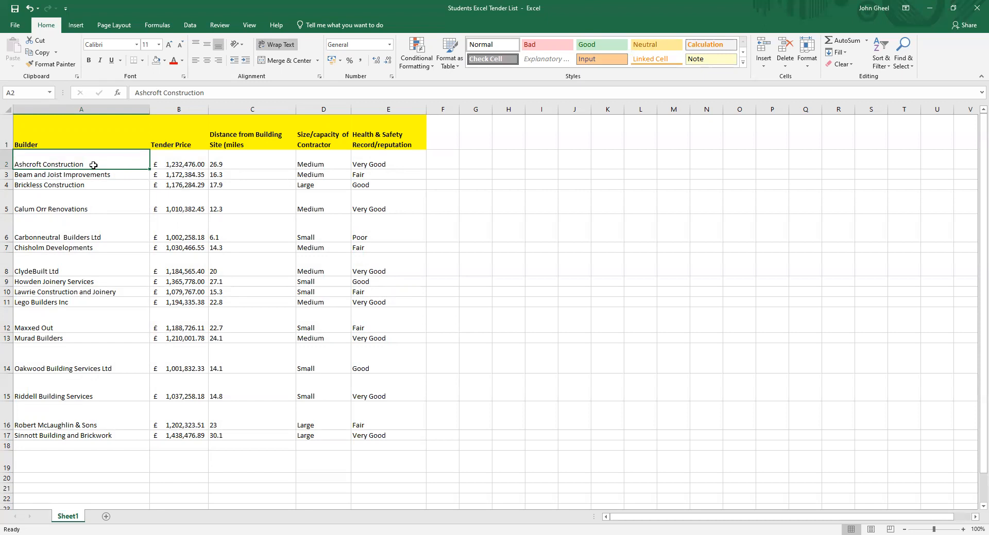
{"action": "left_click", "coordinate": [182, 164]}
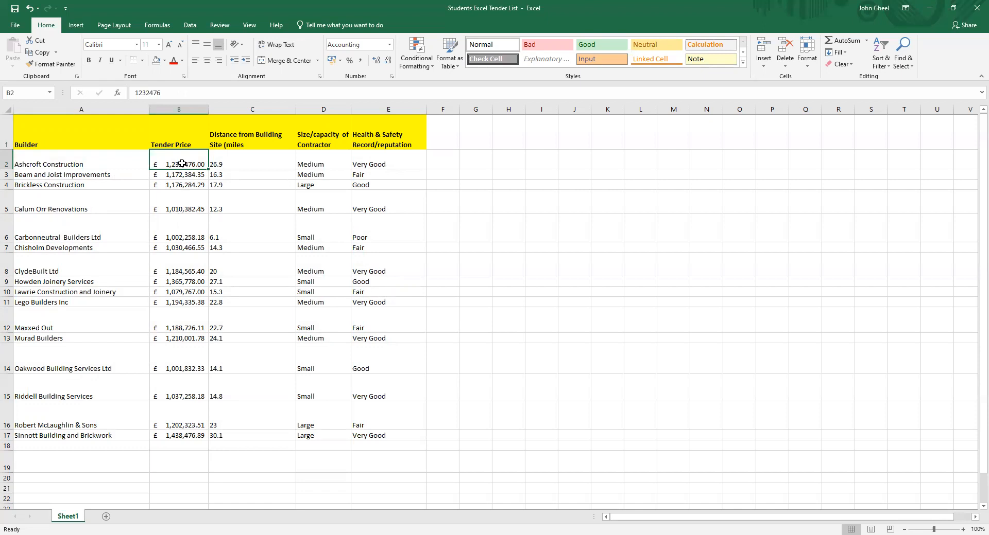
{"action": "left_click", "coordinate": [190, 25]}
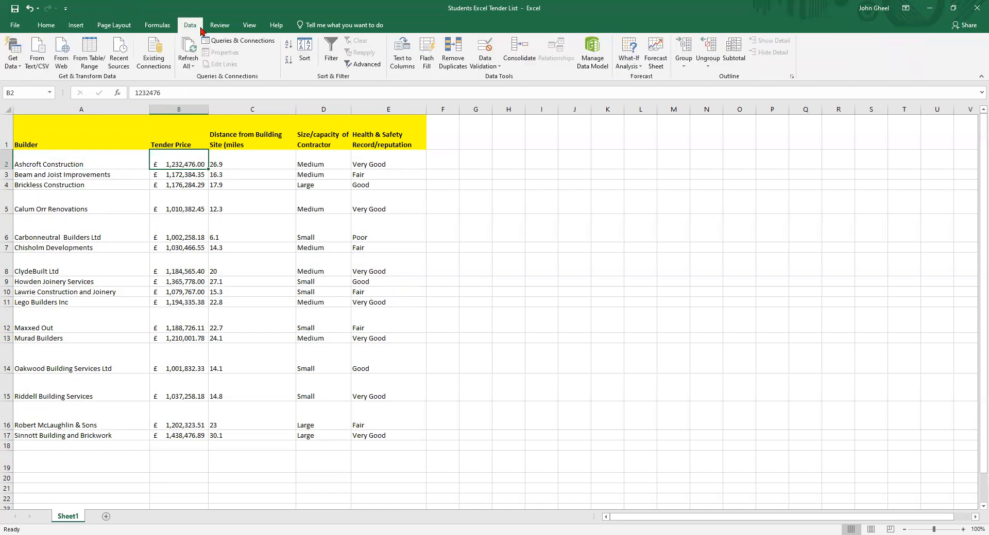
{"action": "left_click", "coordinate": [289, 46]}
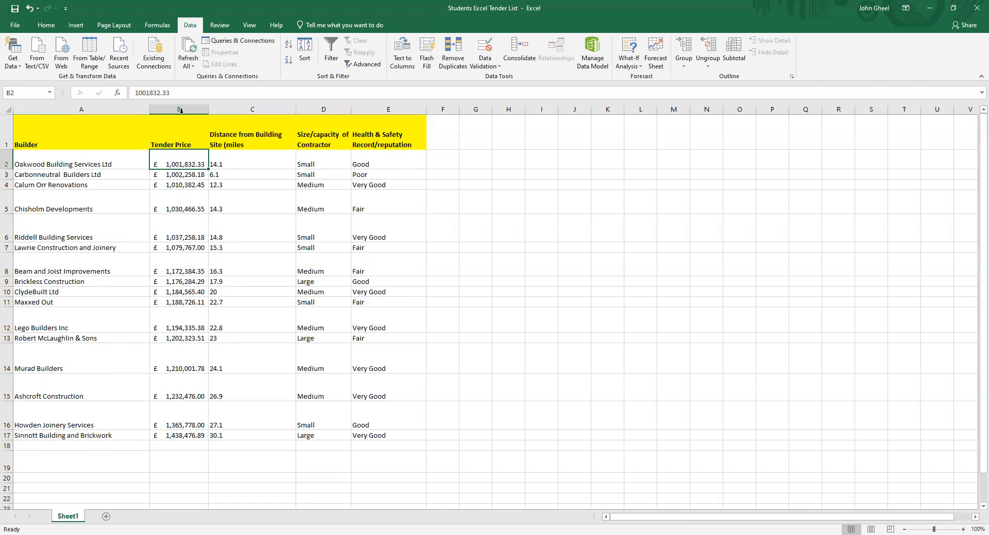
{"action": "left_click", "coordinate": [31, 8]}
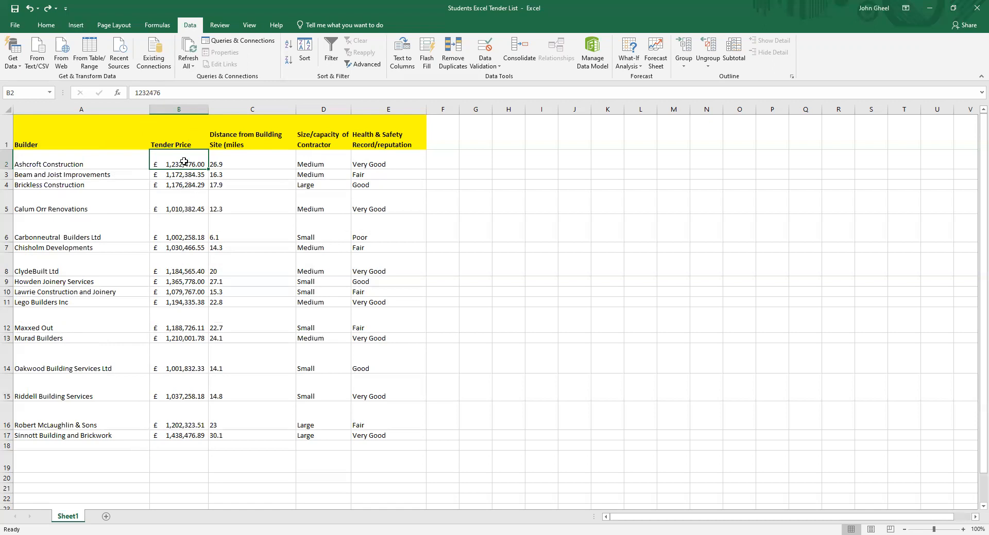
Sort the table by Tender Price from smallest to largest
{"action": "left_click", "coordinate": [184, 248]}
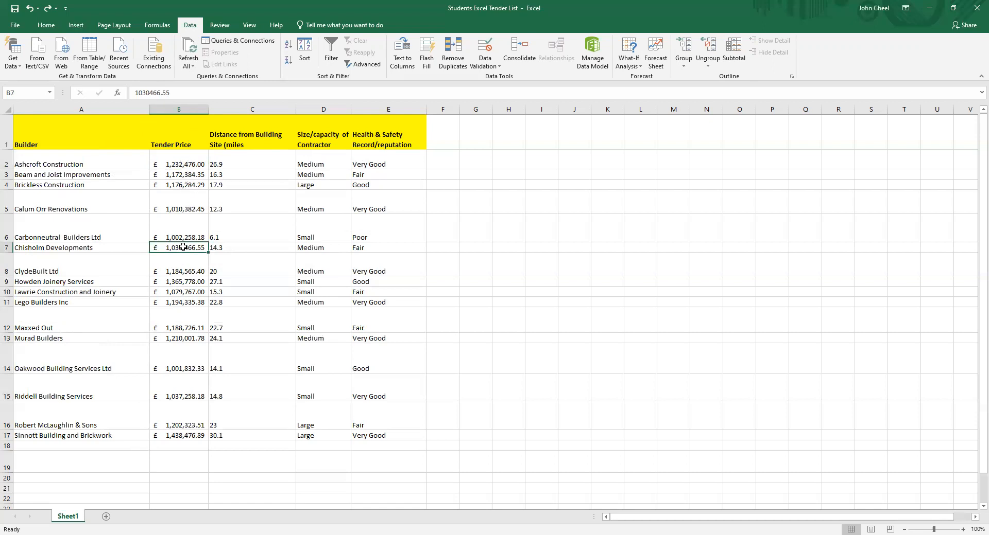
{"action": "right_click", "coordinate": [184, 247]}
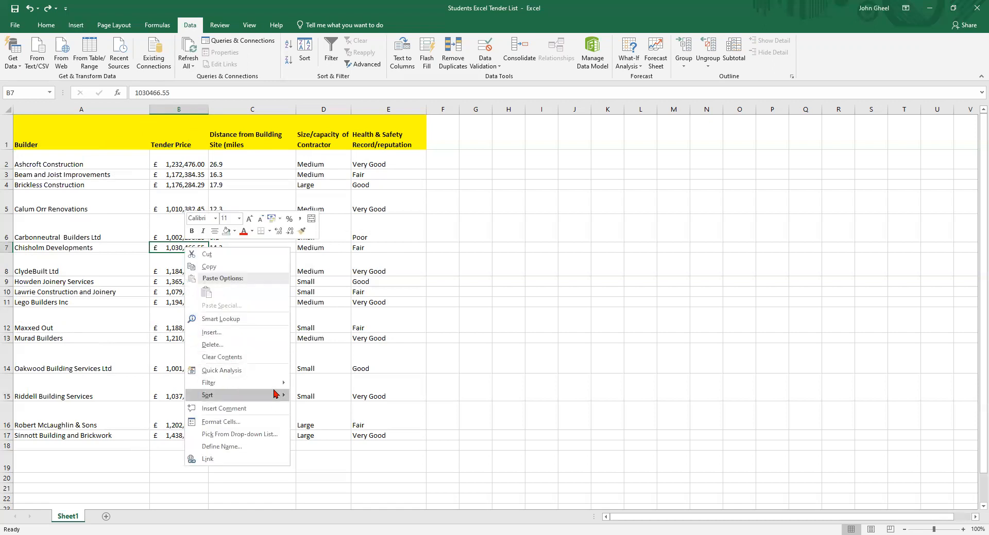
{"action": "mouse_move", "coordinate": [279, 383]}
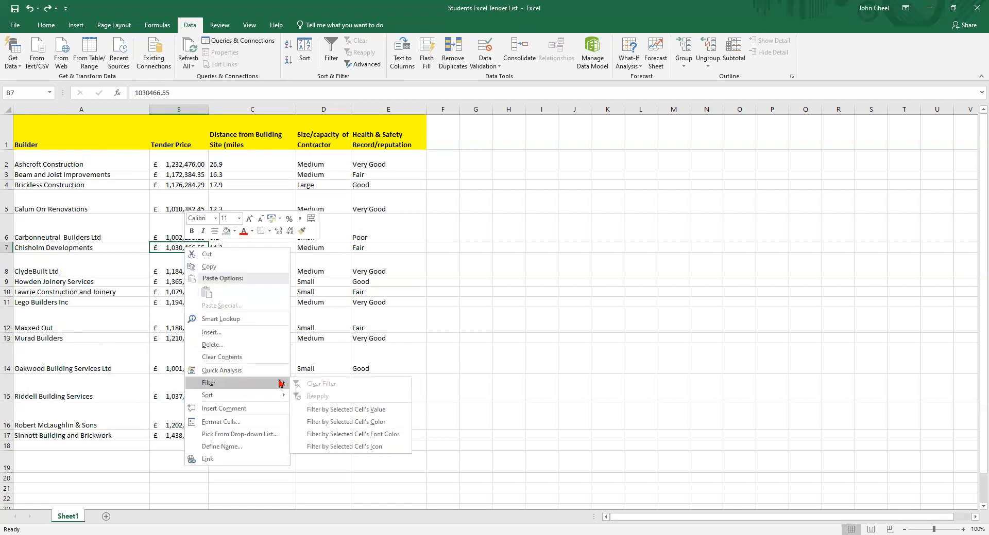
{"action": "left_click", "coordinate": [168, 248]}
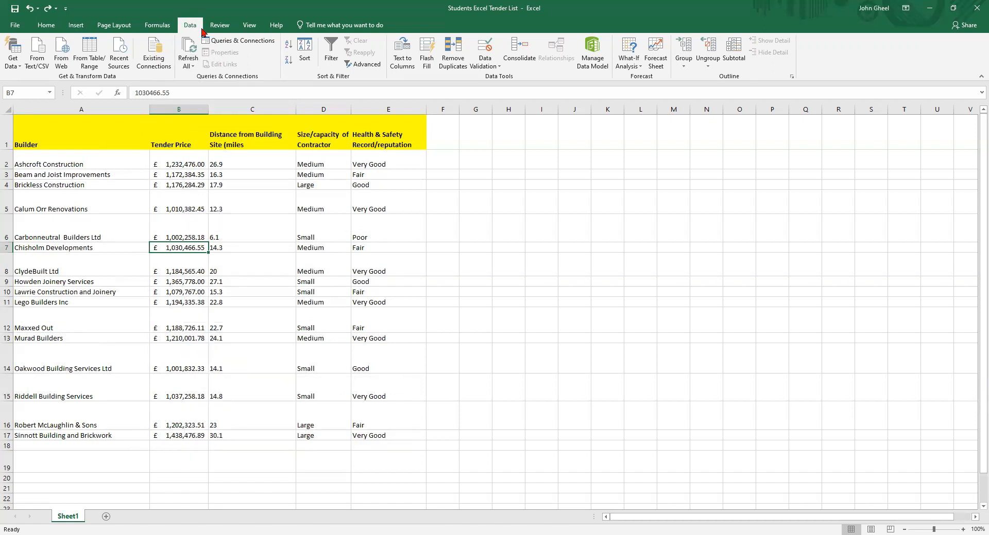
{"action": "left_click", "coordinate": [289, 48]}
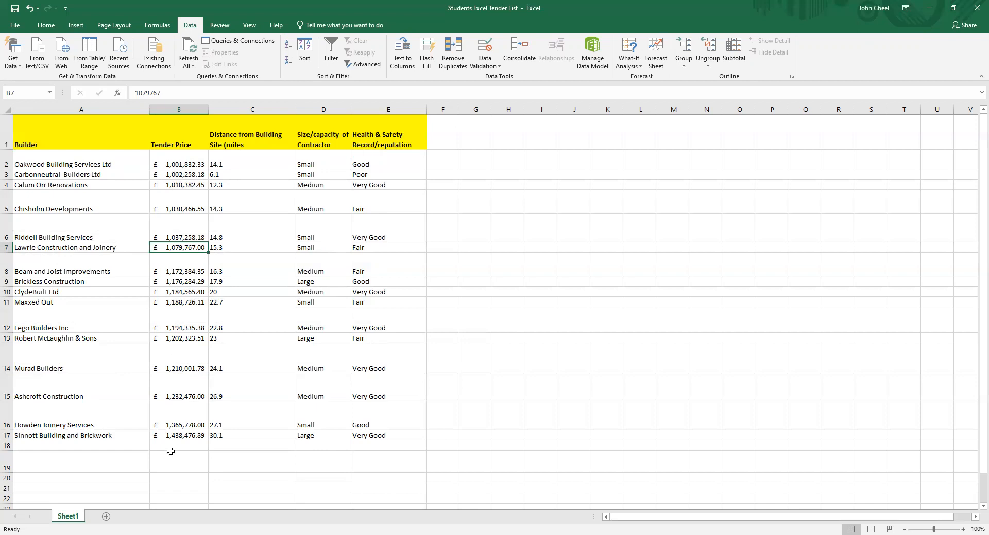
{"action": "left_click", "coordinate": [165, 435]}
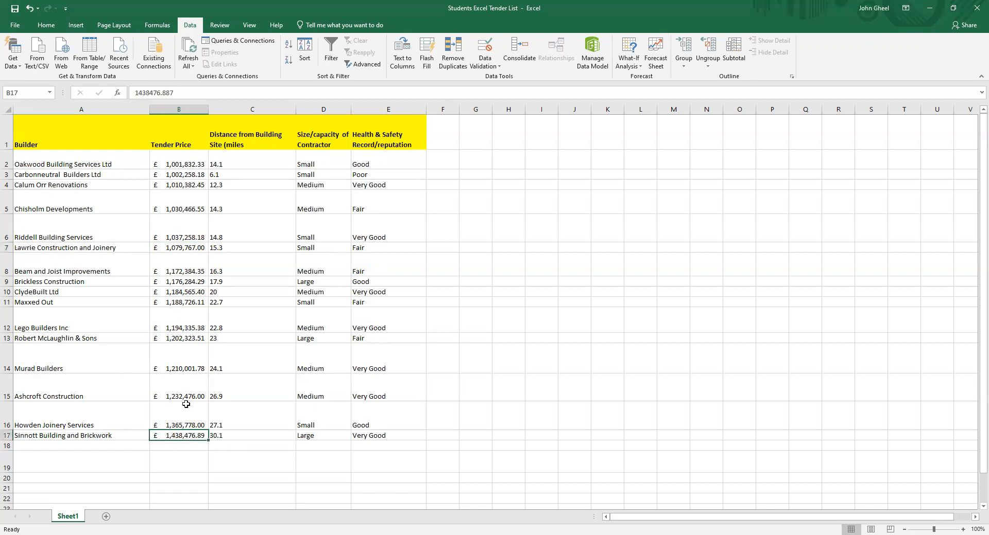
{"action": "left_click", "coordinate": [185, 218]}
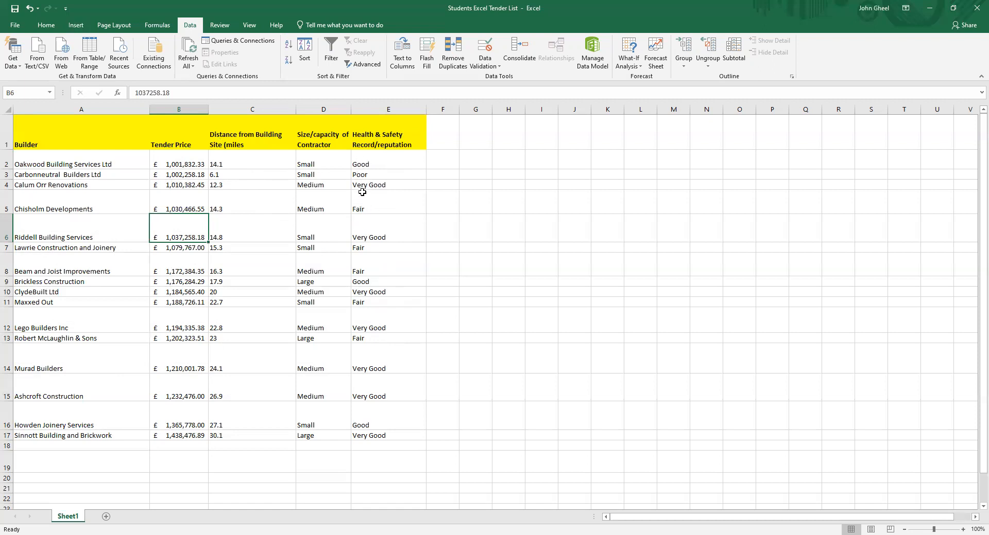
{"action": "left_click", "coordinate": [364, 209]}
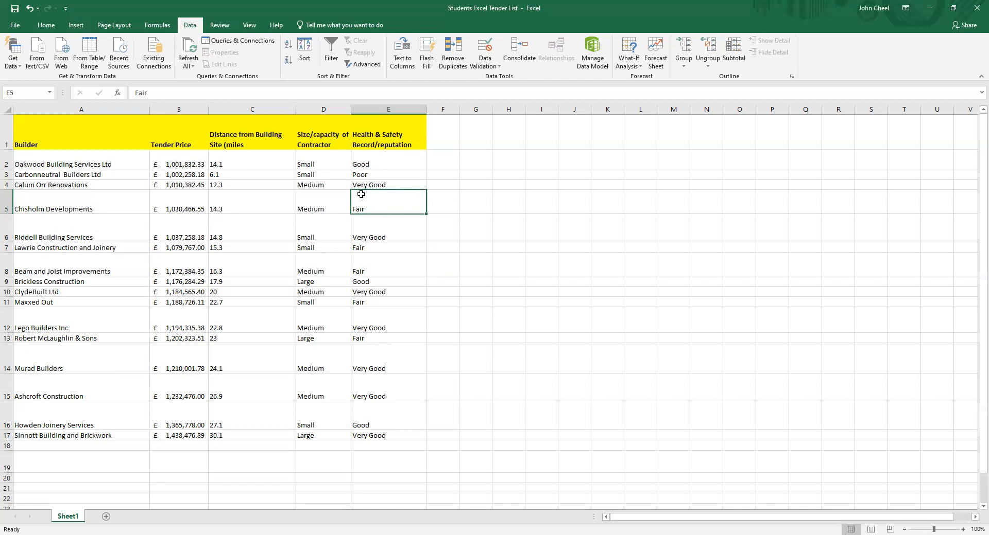
{"action": "left_click", "coordinate": [378, 166]}
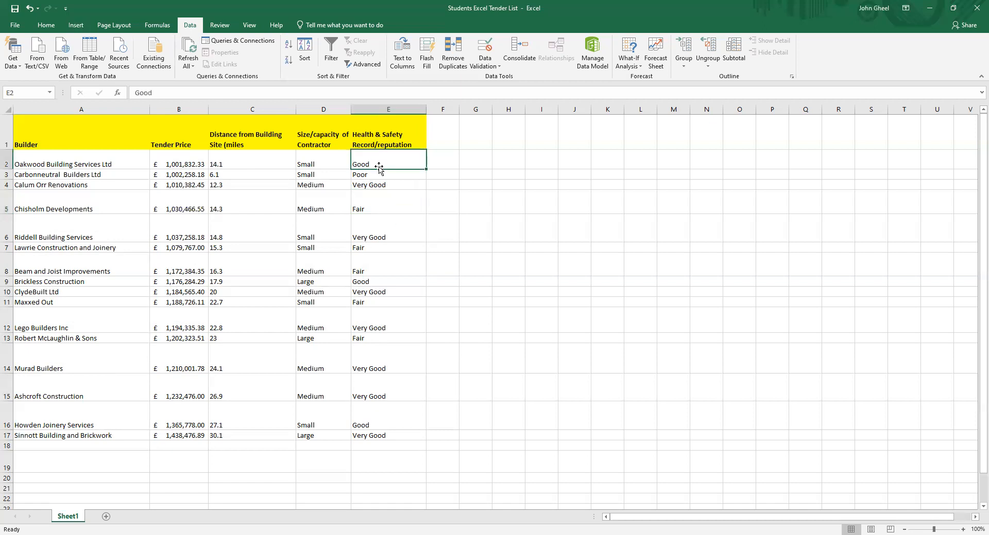
Select the table A1:E17 and set up a custom sort on the Health & Safety Record/reputation column
{"action": "left_click_drag", "start_coordinate": [31, 133], "coordinate": [388, 436]}
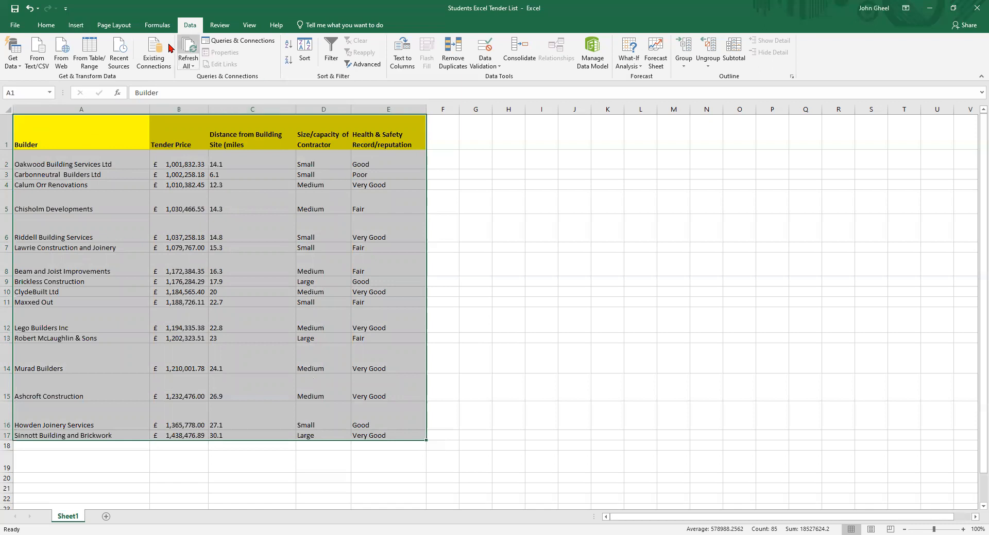
{"action": "left_click", "coordinate": [46, 26]}
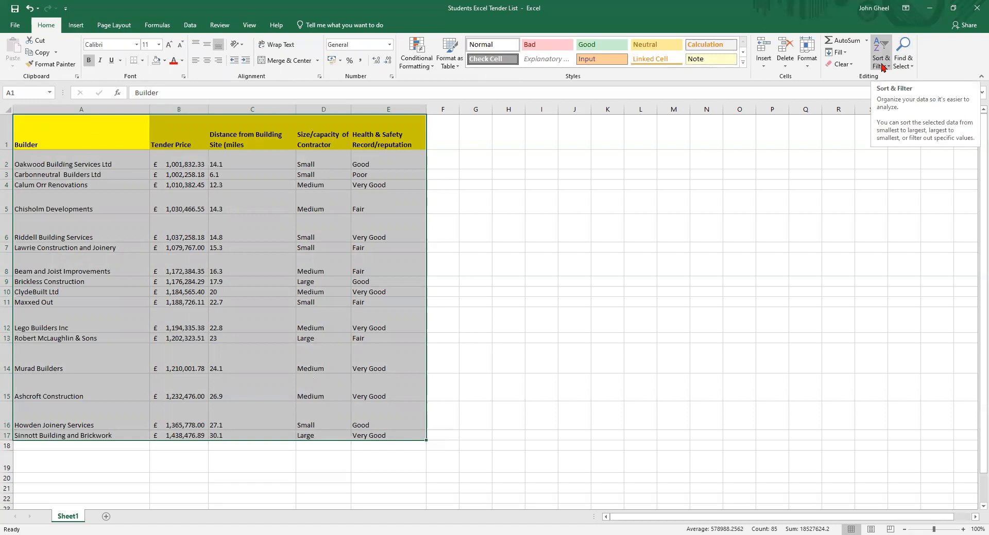
{"action": "left_click", "coordinate": [882, 67]}
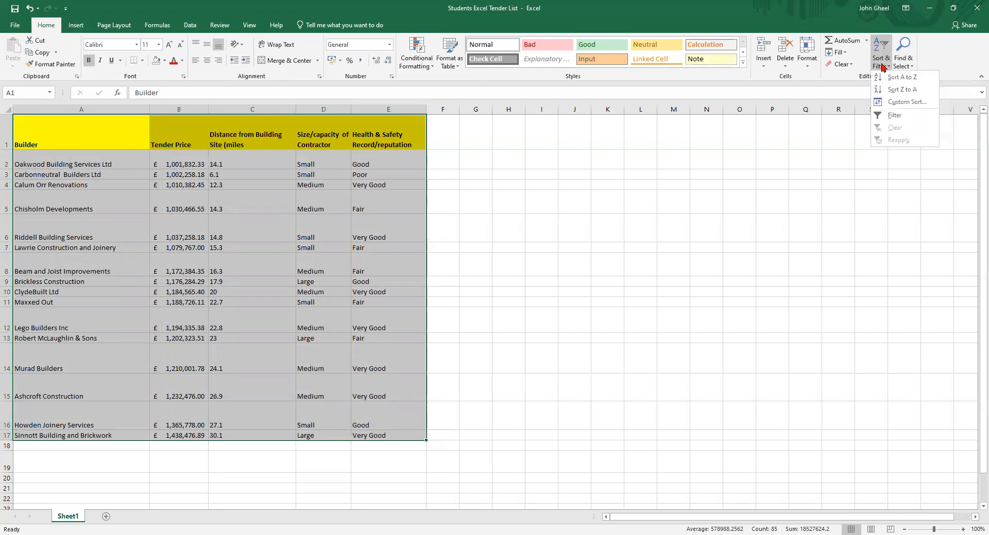
{"action": "left_click", "coordinate": [897, 103]}
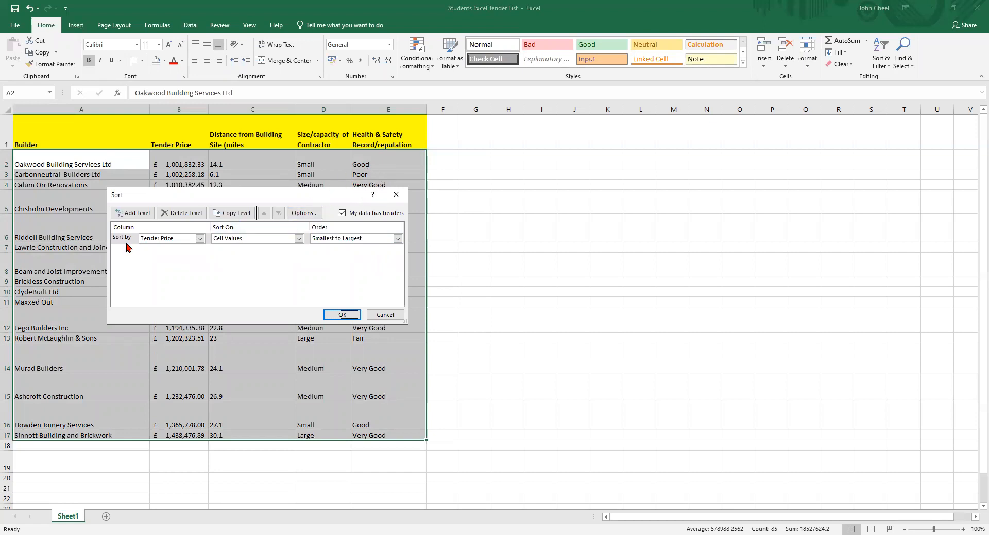
{"action": "left_click", "coordinate": [199, 239]}
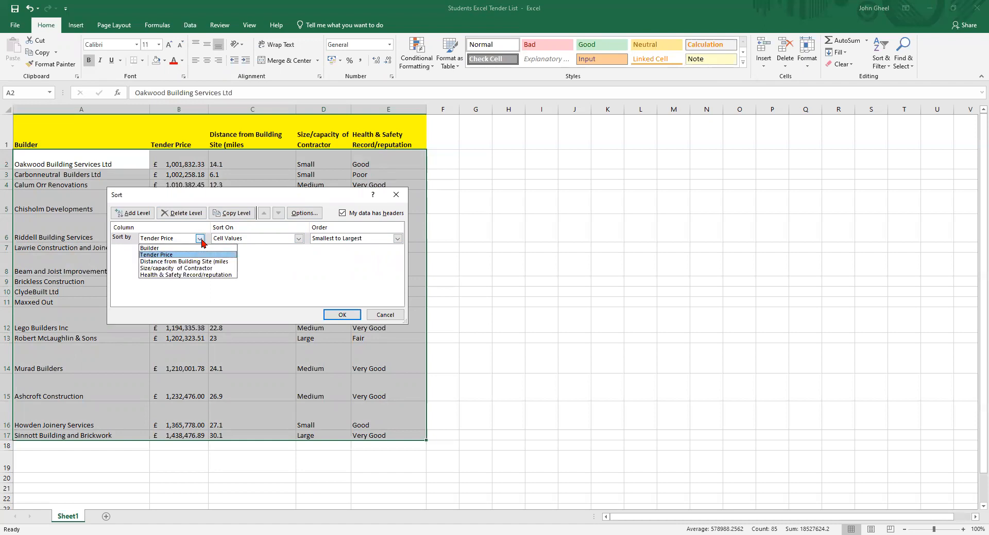
{"action": "left_click", "coordinate": [173, 276]}
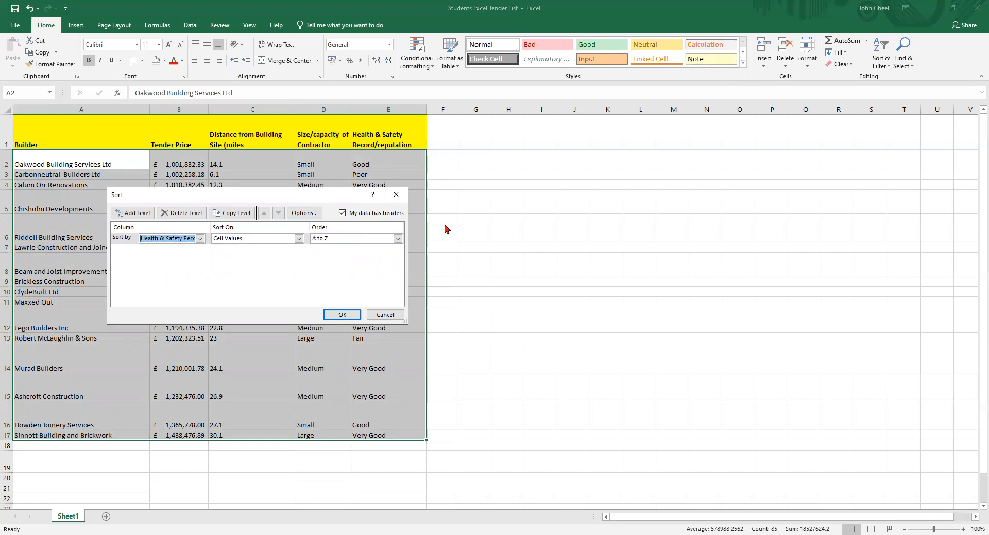
Sort that column by a new custom list order of Very Good, Good, Fair, Poor
{"action": "left_click", "coordinate": [399, 240]}
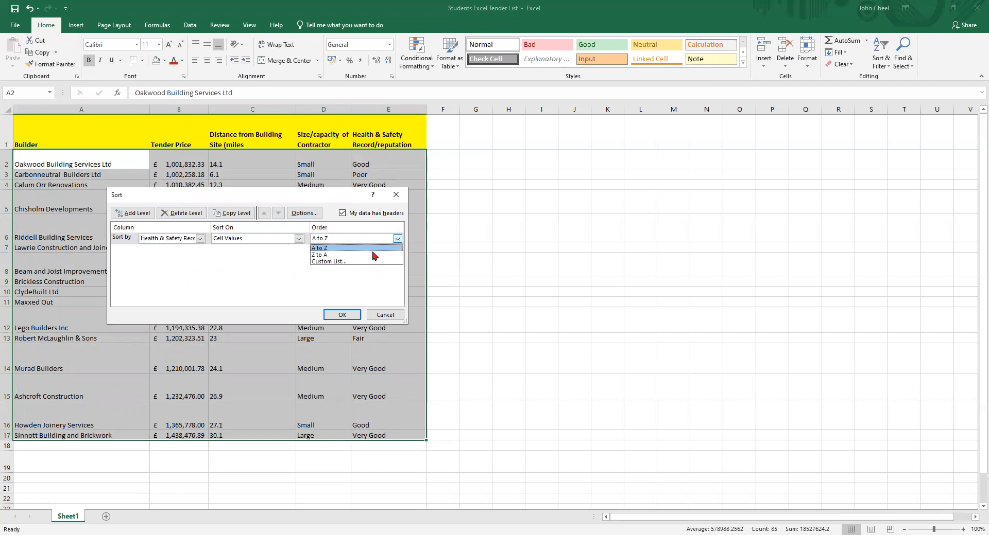
{"action": "left_click", "coordinate": [333, 261]}
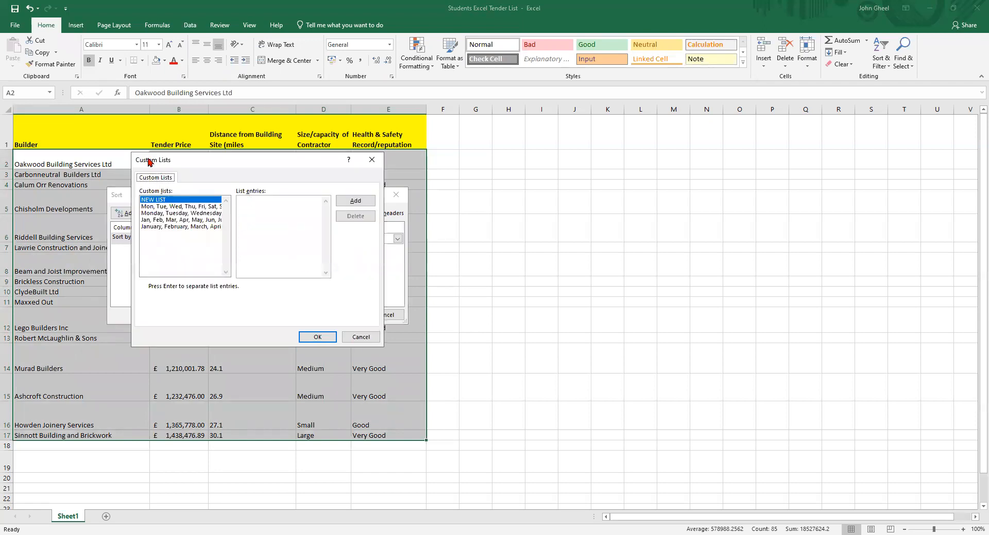
{"action": "left_click", "coordinate": [251, 200]}
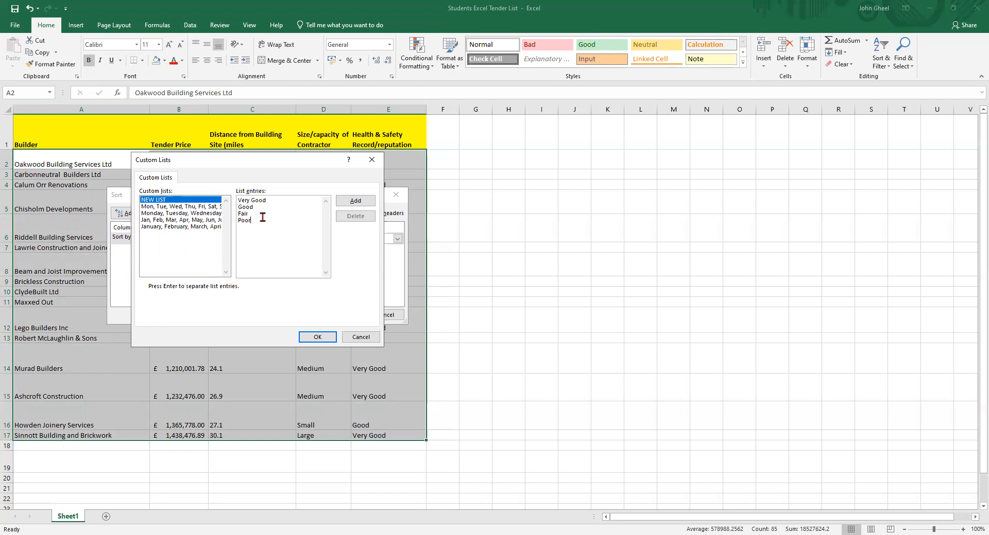
{"action": "left_click_drag", "start_coordinate": [251, 221], "coordinate": [238, 199]}
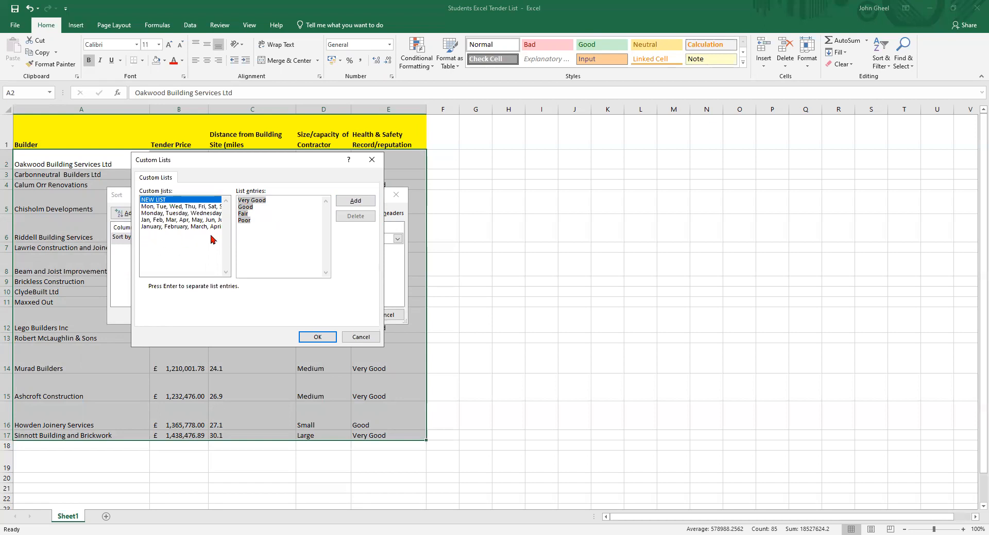
{"action": "left_click", "coordinate": [356, 202]}
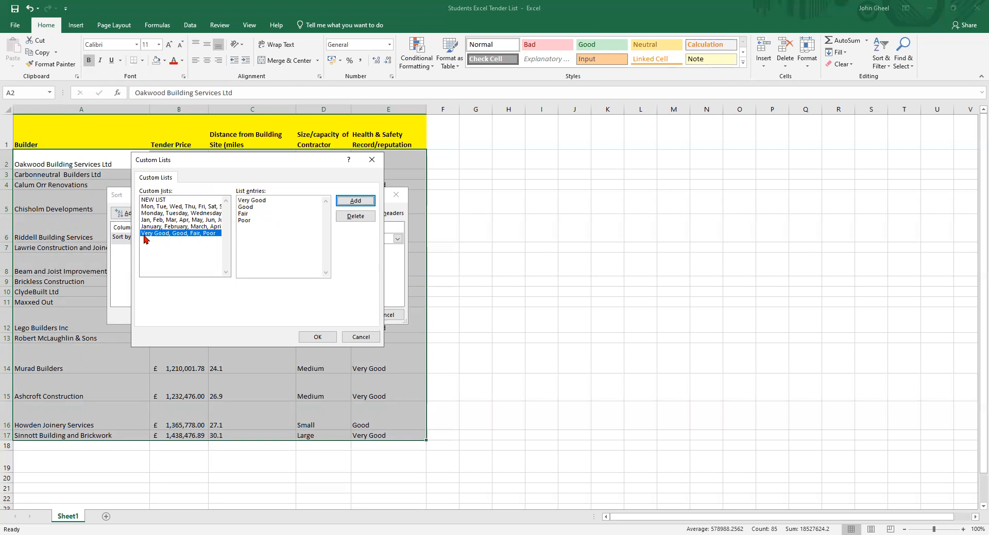
{"action": "left_click", "coordinate": [316, 339]}
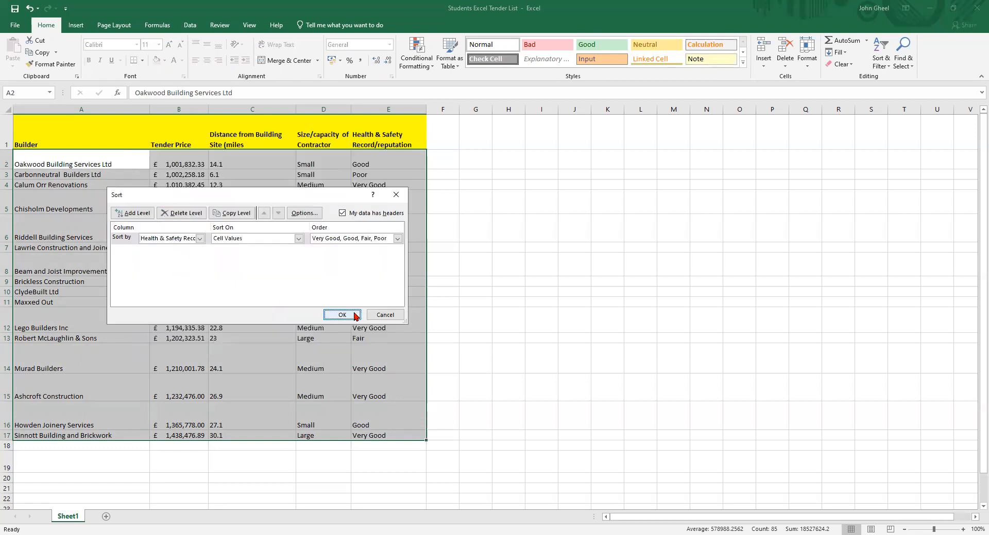
{"action": "left_click", "coordinate": [341, 315]}
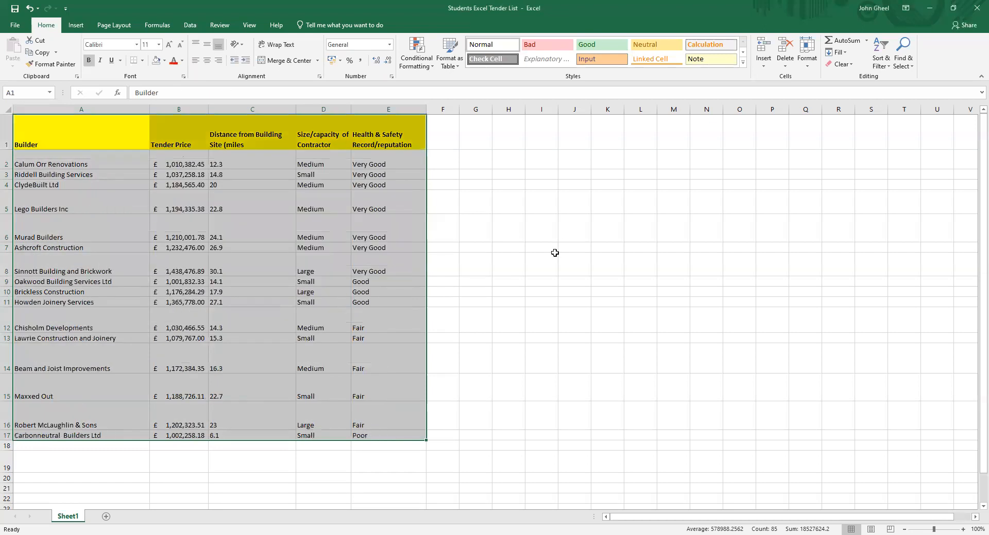
{"action": "left_click", "coordinate": [553, 254]}
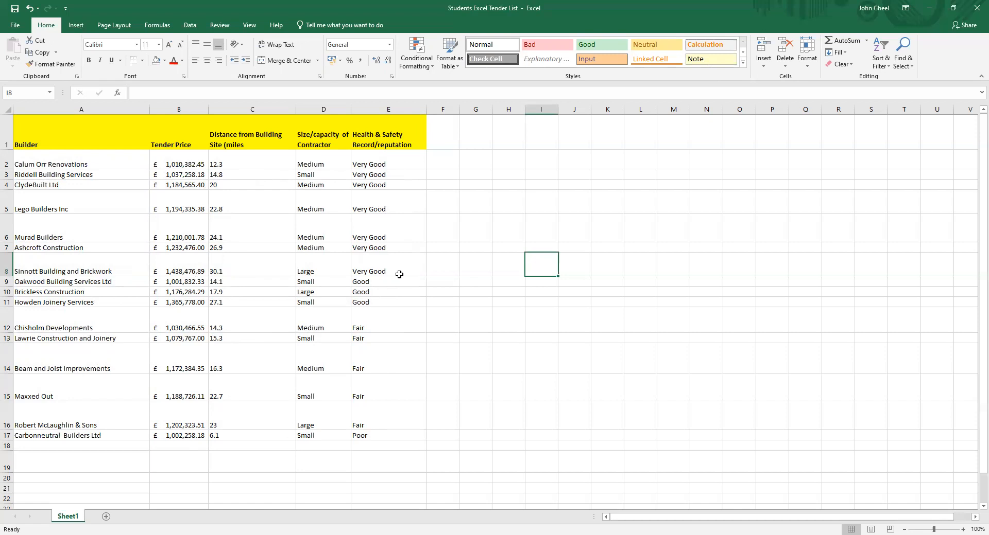
Filter the table by the selected cell's value Very Good, then undo the filter
{"action": "right_click", "coordinate": [372, 238]}
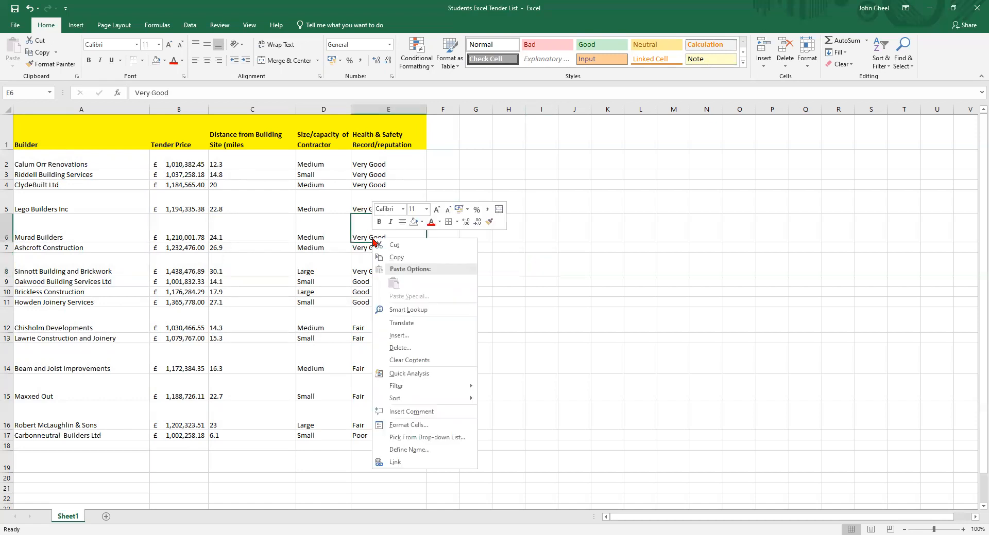
{"action": "key", "text": "Escape"}
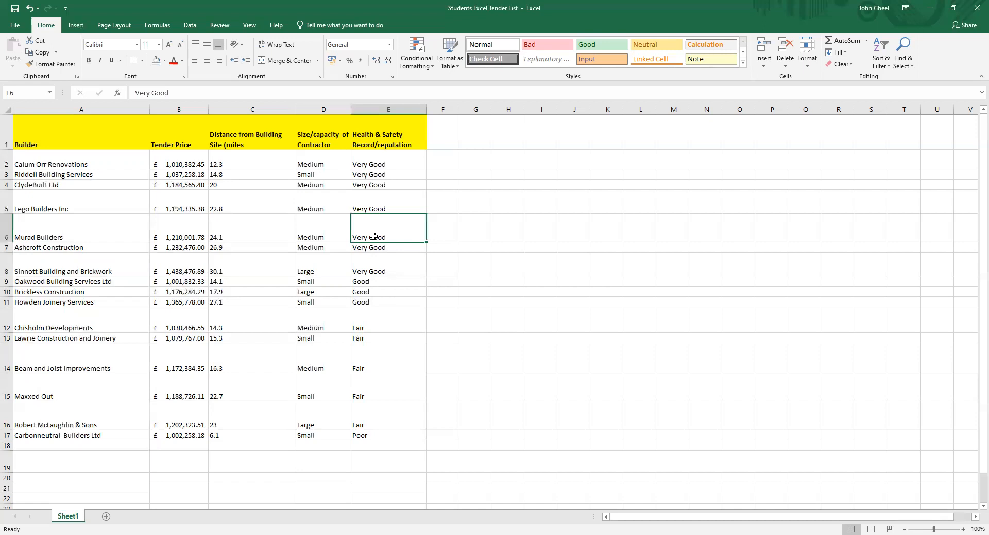
{"action": "right_click", "coordinate": [368, 235]}
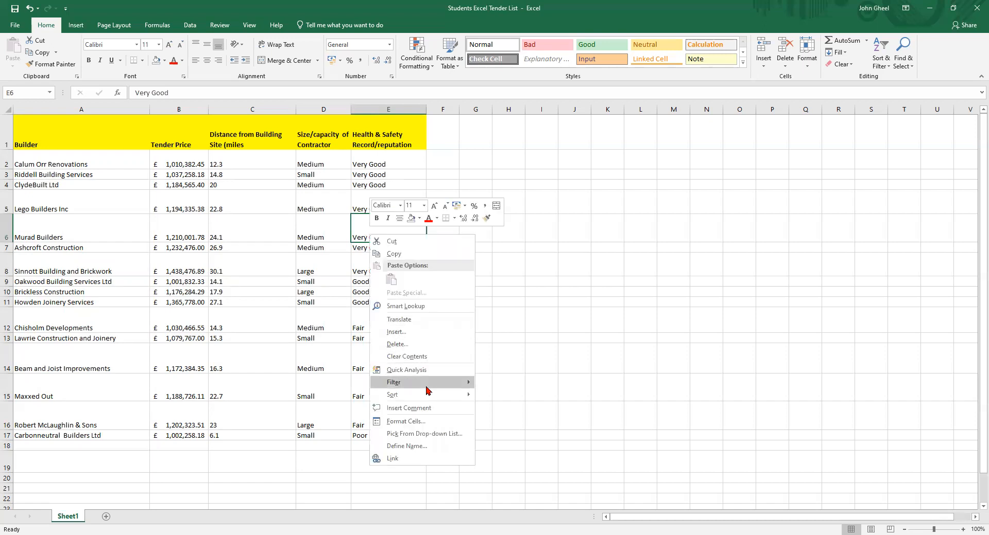
{"action": "mouse_move", "coordinate": [427, 389]}
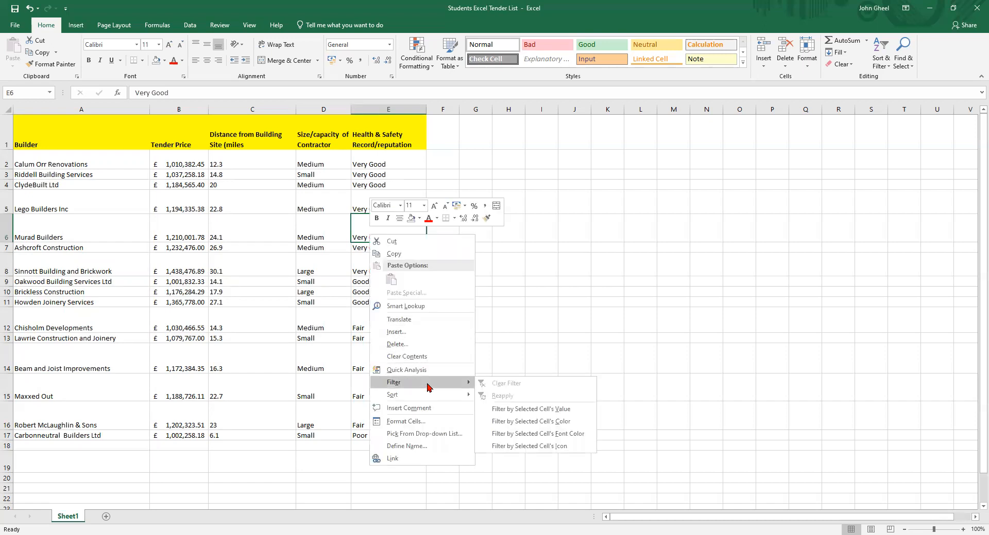
{"action": "left_click", "coordinate": [522, 410]}
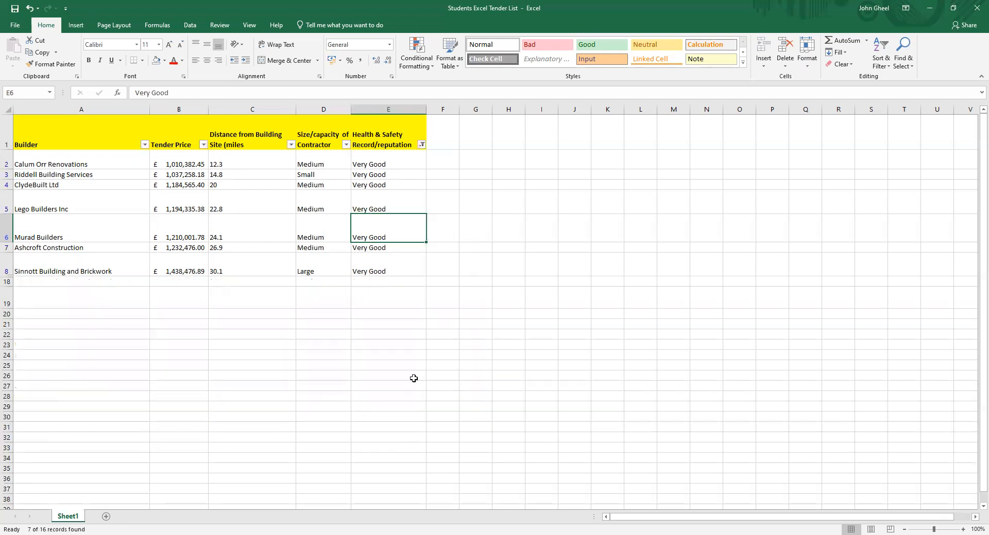
{"action": "left_click", "coordinate": [556, 221]}
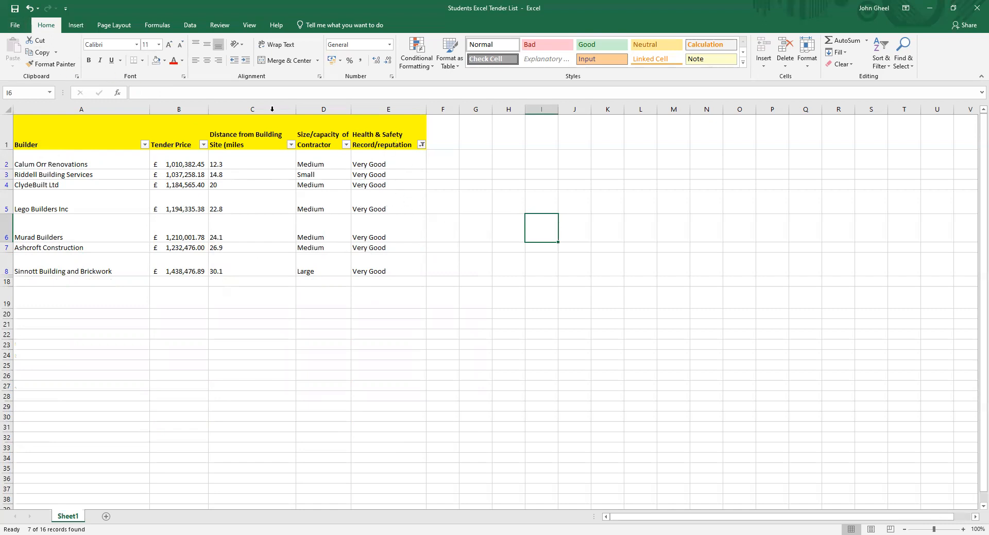
{"action": "left_click", "coordinate": [29, 8]}
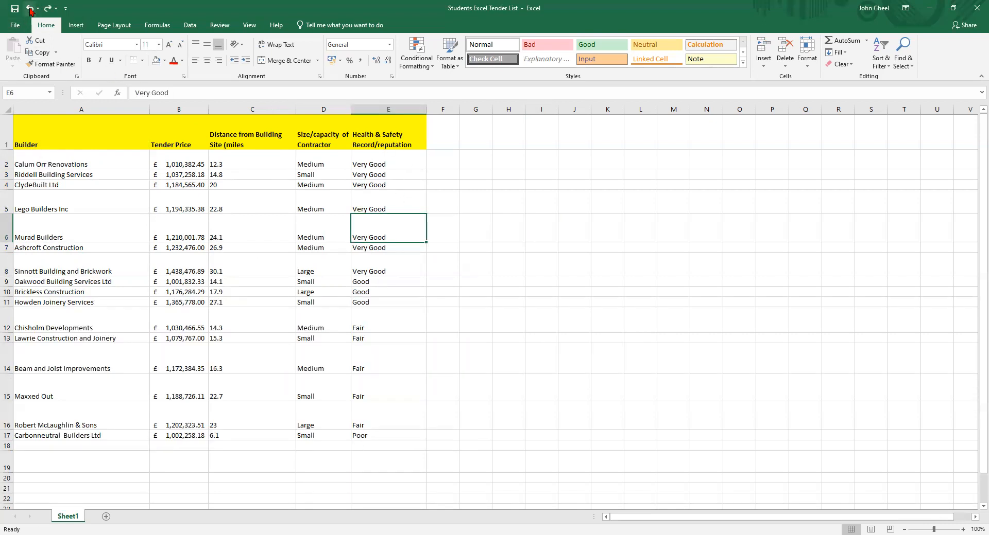
Turn on filters for the header row A1:E1 and sort Tender Price from smallest to largest
{"action": "left_click", "coordinate": [470, 293]}
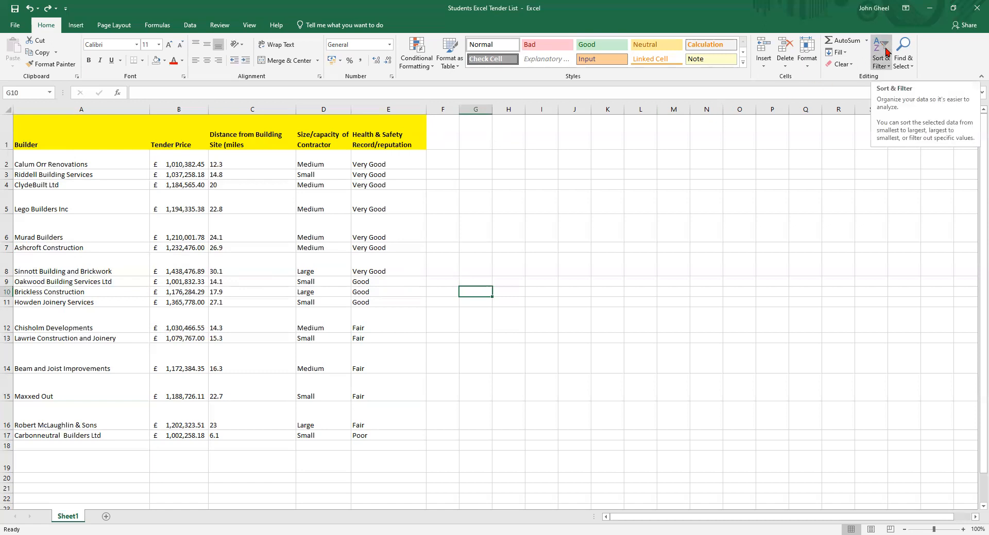
{"action": "left_click", "coordinate": [37, 133]}
{"action": "left_click_drag", "start_coordinate": [36, 134], "coordinate": [381, 134]}
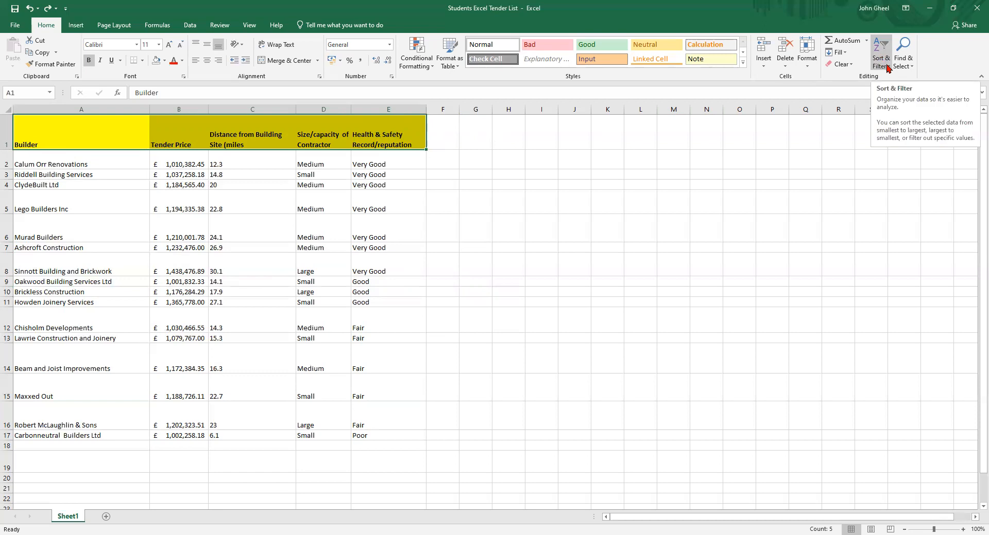
{"action": "left_click", "coordinate": [887, 69]}
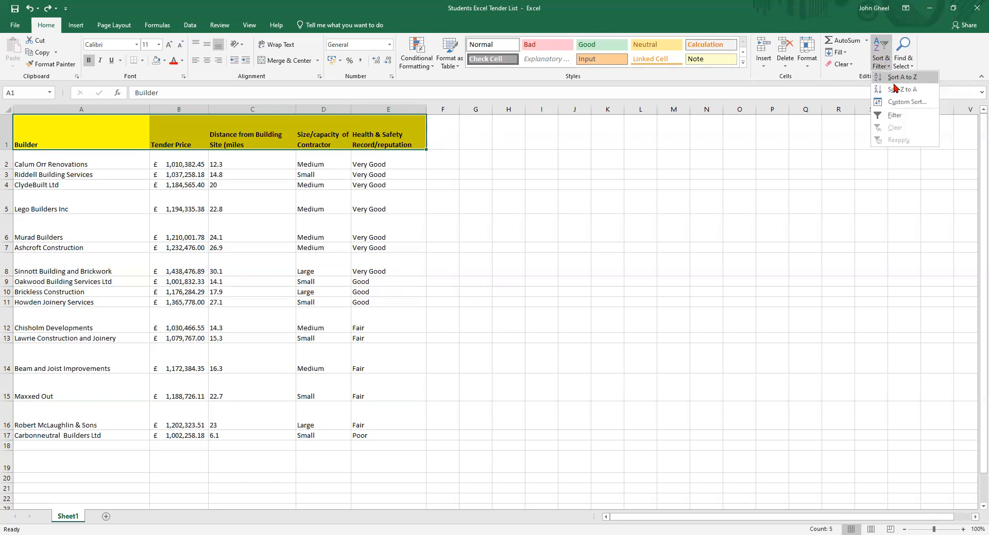
{"action": "left_click", "coordinate": [890, 115]}
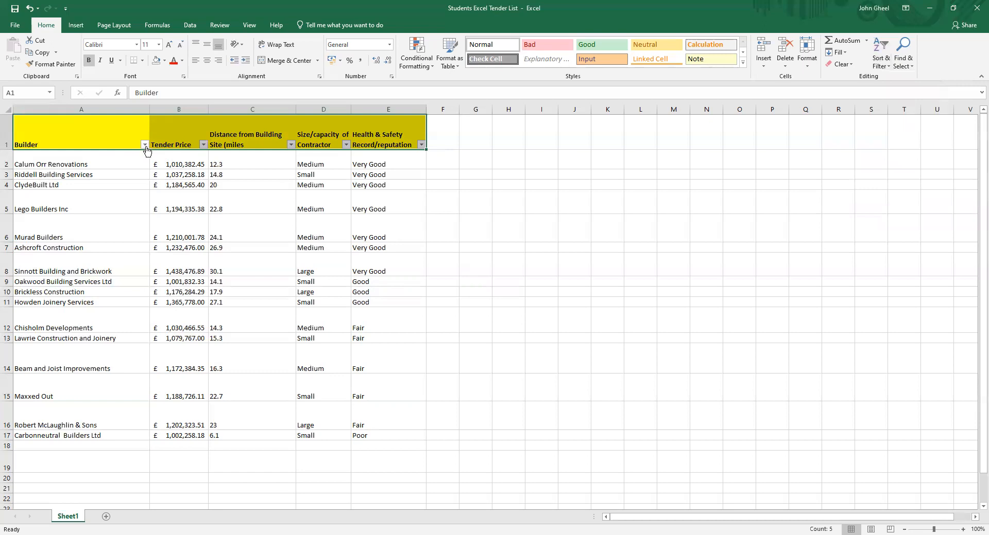
{"action": "left_click", "coordinate": [487, 147]}
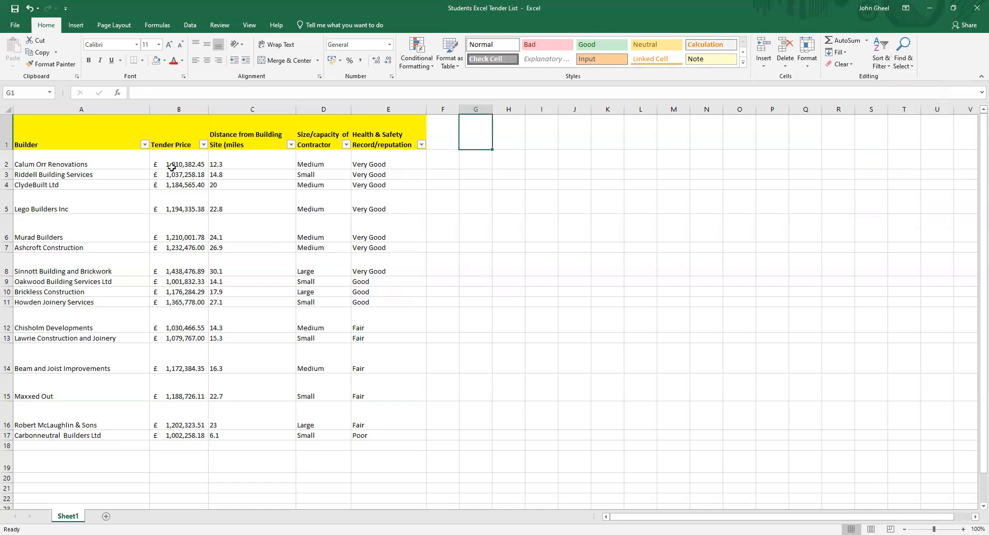
{"action": "left_click", "coordinate": [204, 146]}
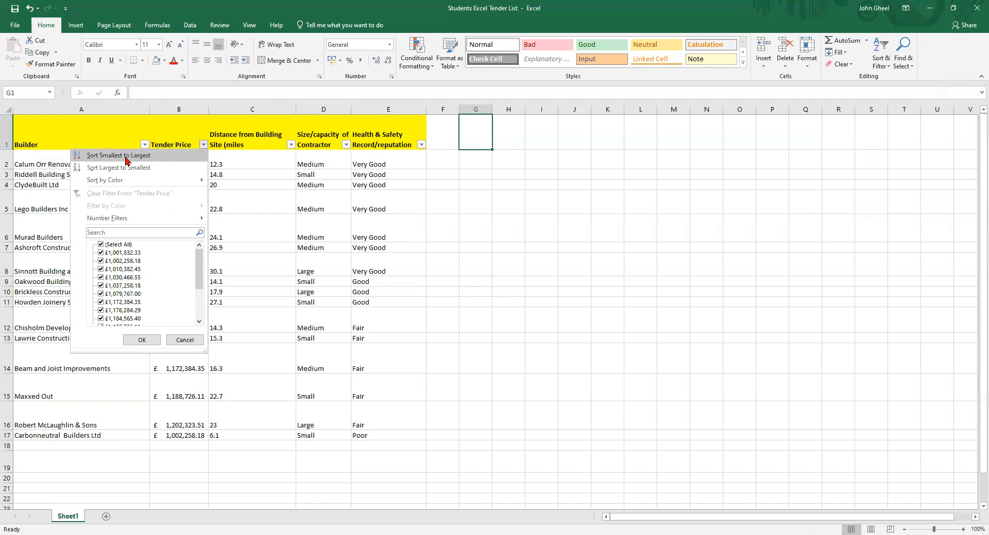
{"action": "left_click", "coordinate": [125, 157]}
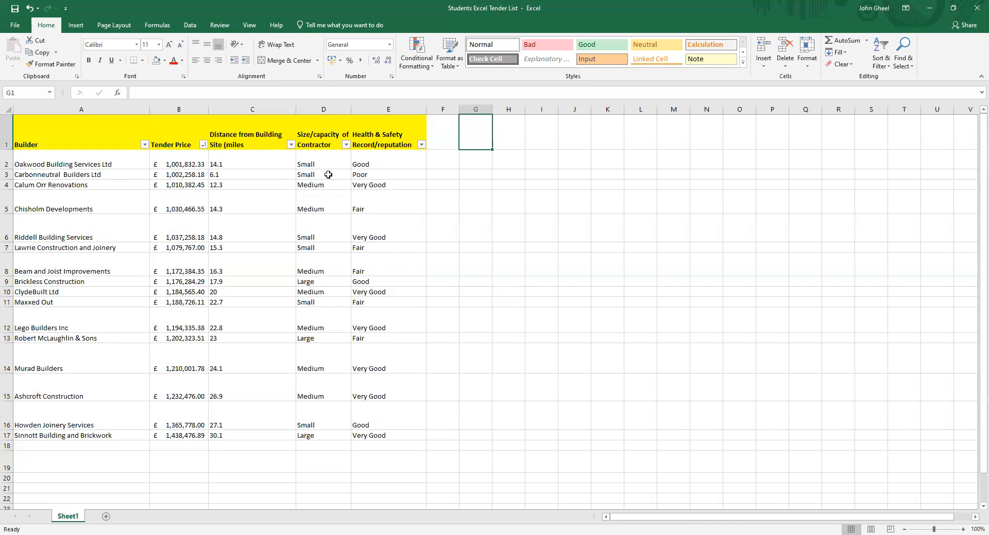
Filter the Health & Safety Record/reputation column to exclude Fair and Poor records
{"action": "left_click", "coordinate": [421, 145]}
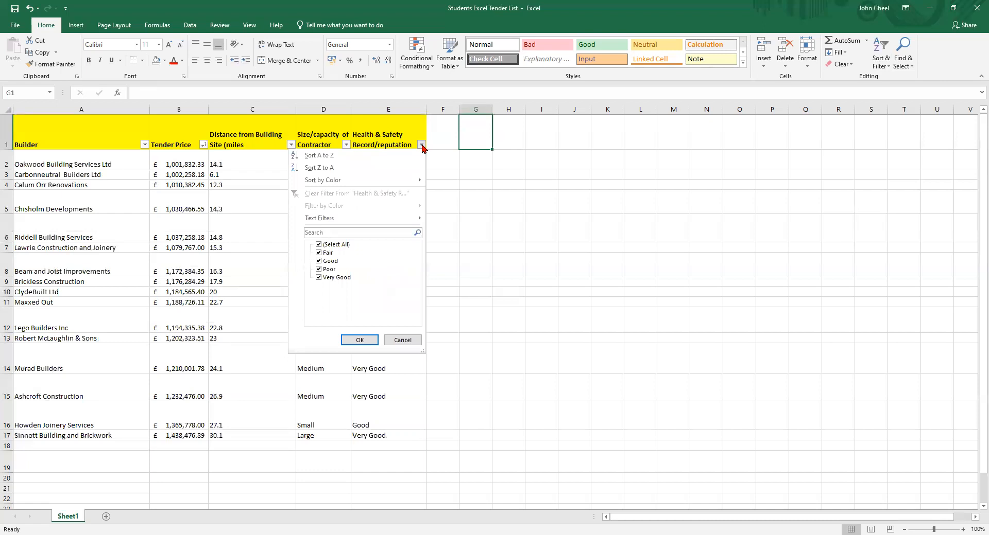
{"action": "left_click", "coordinate": [318, 269]}
{"action": "left_click", "coordinate": [318, 253]}
{"action": "left_click", "coordinate": [357, 341]}
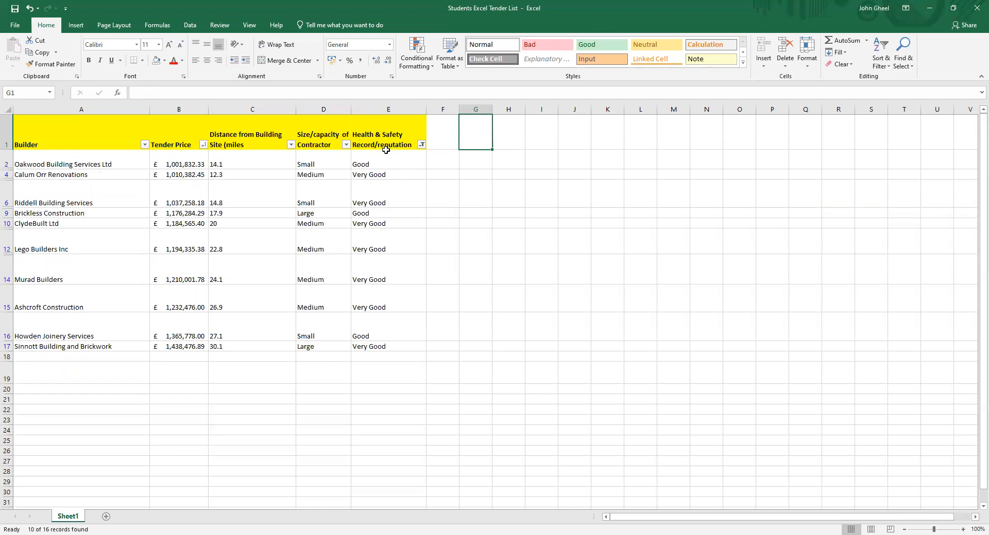
{"action": "left_click", "coordinate": [346, 145]}
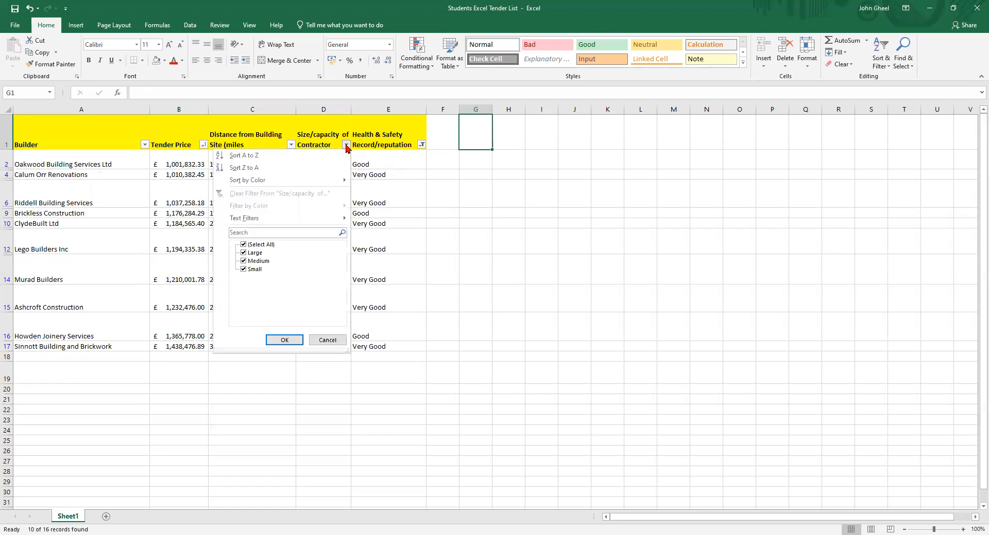
{"action": "left_click", "coordinate": [328, 340]}
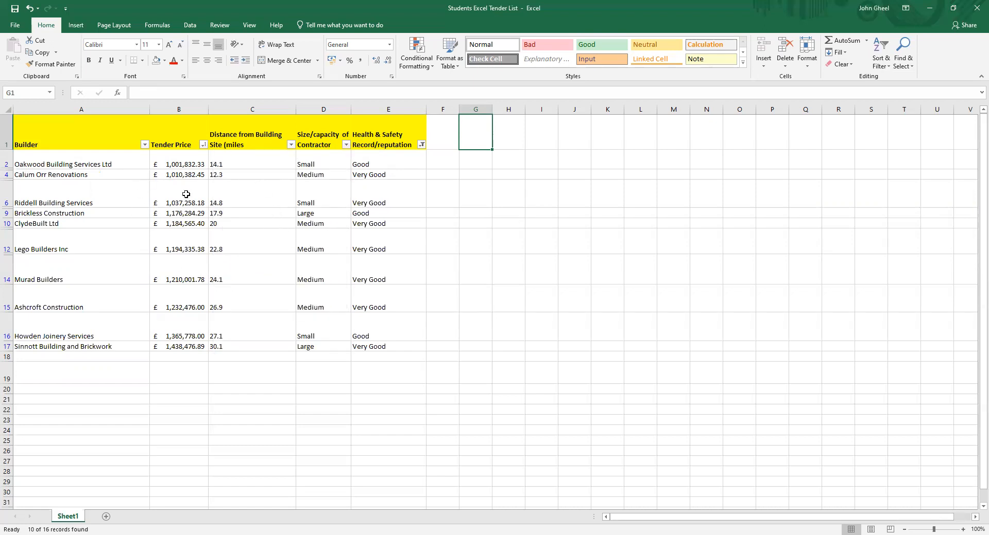